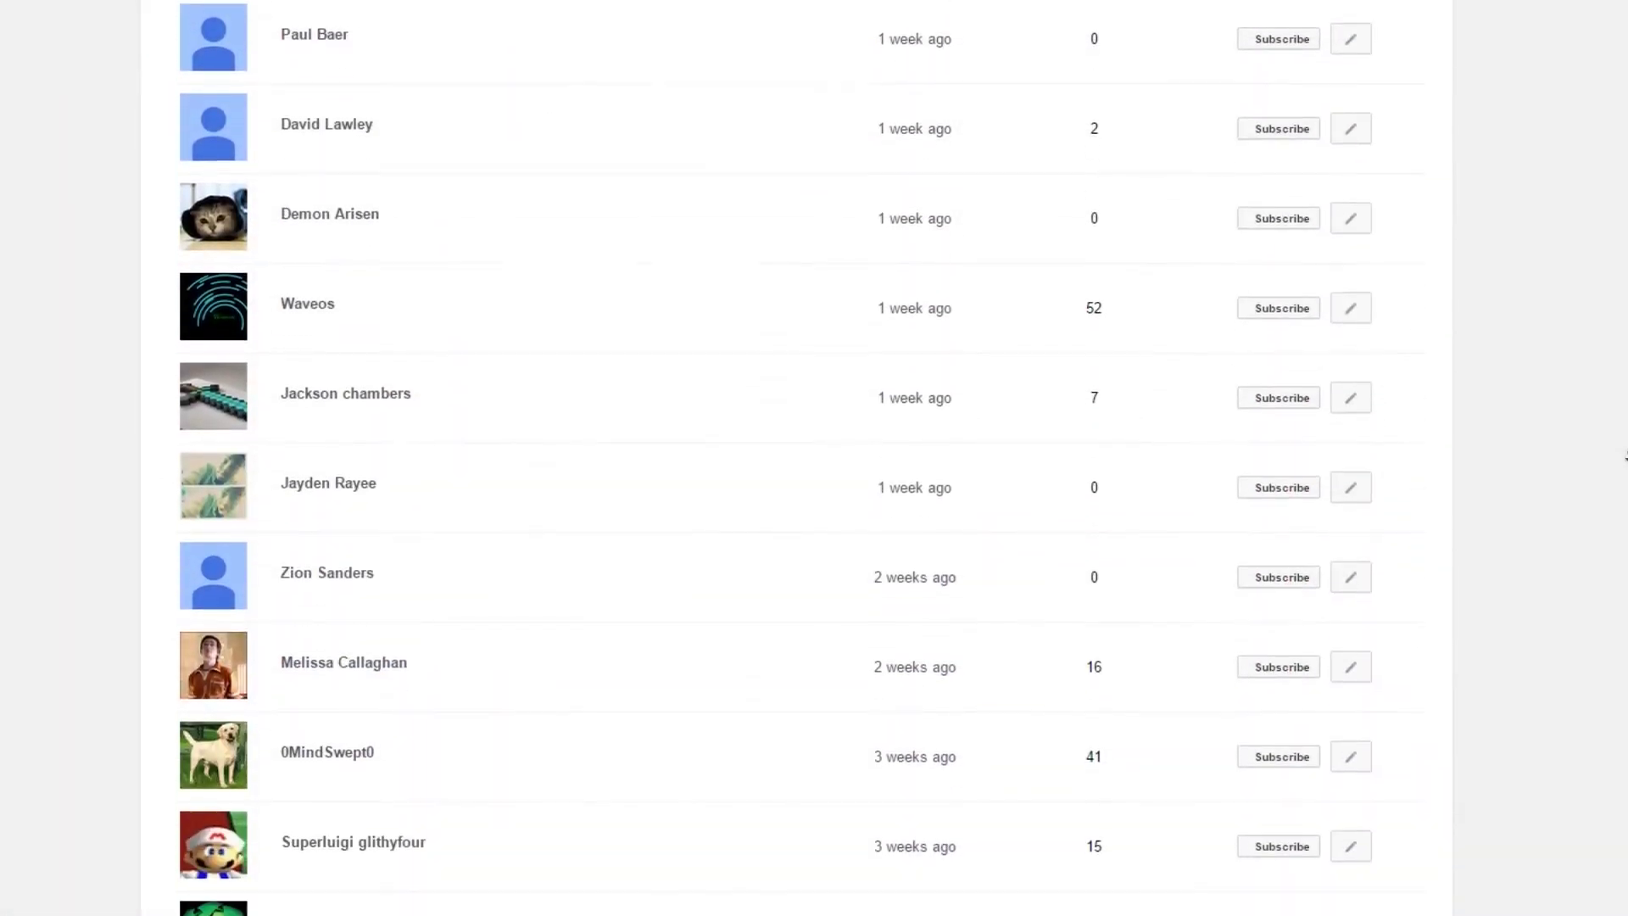
Scroll through the FutureGameDev Google+ posts, then bring up the Rafflecopter giveaway preview tab.
scroll(1625, 458, down, 4)
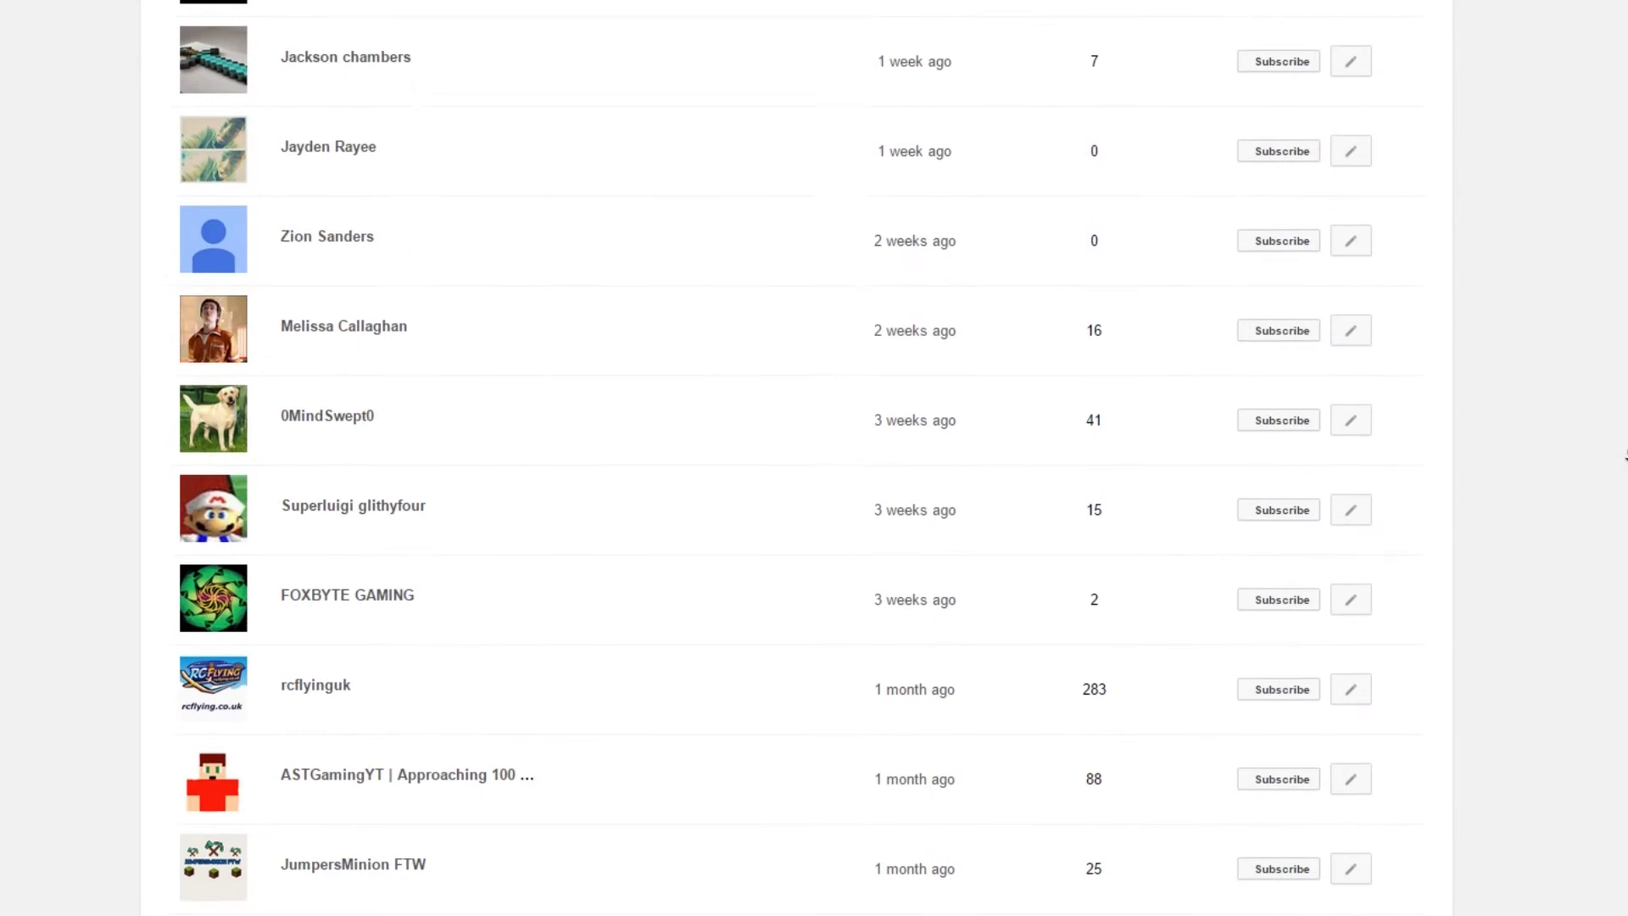
scroll(1625, 458, down, 15)
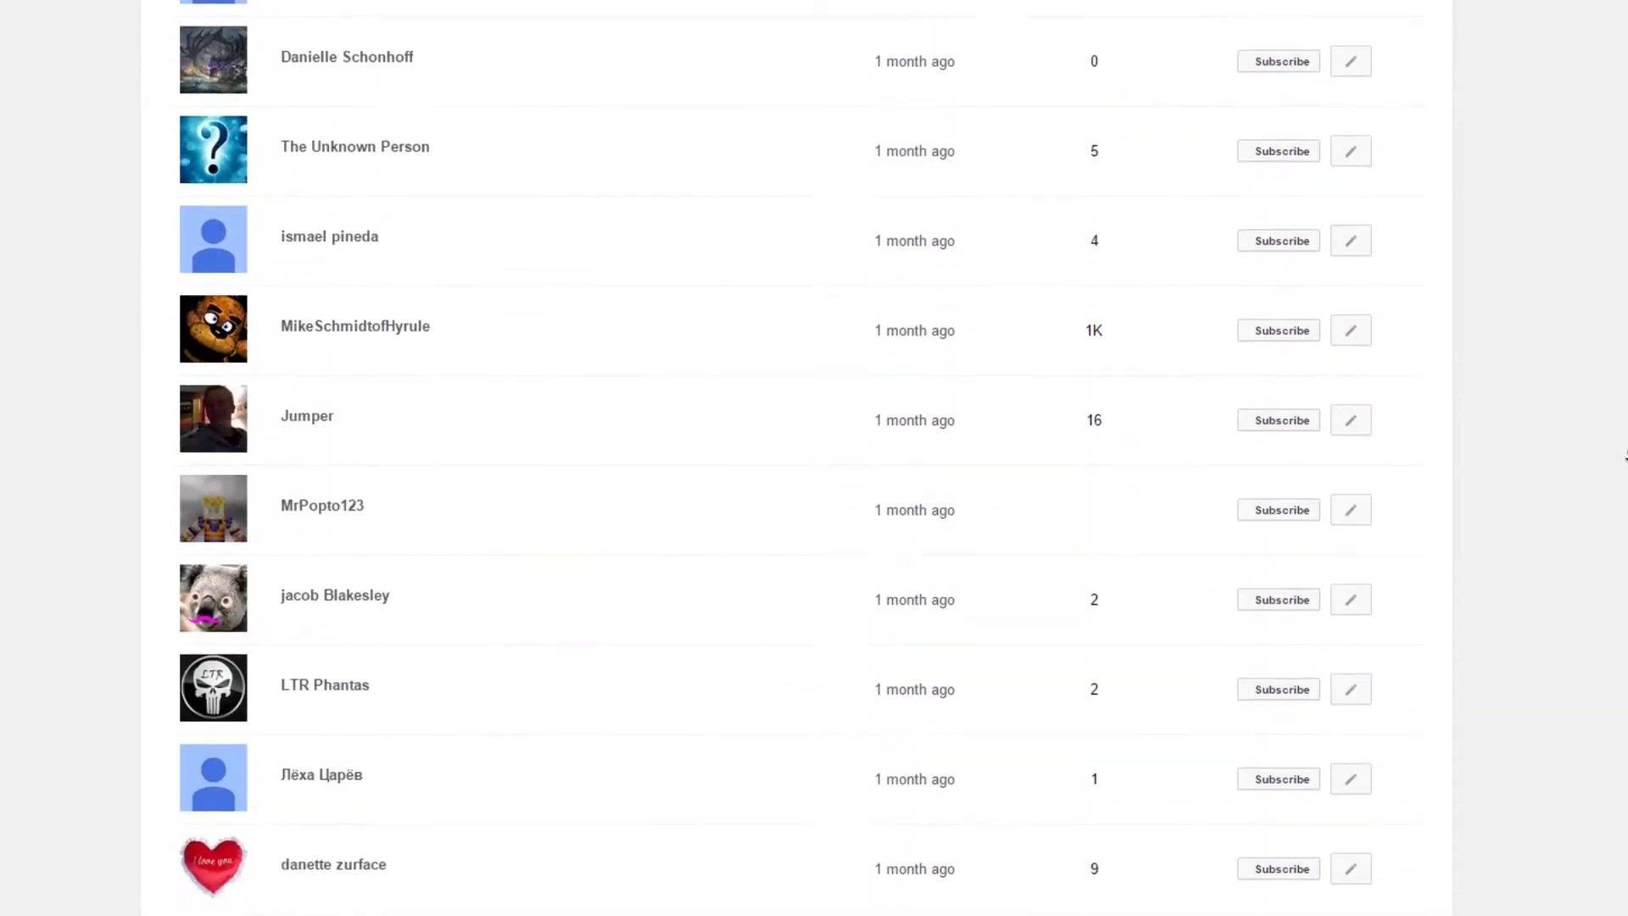
scroll(1625, 458, down, 15)
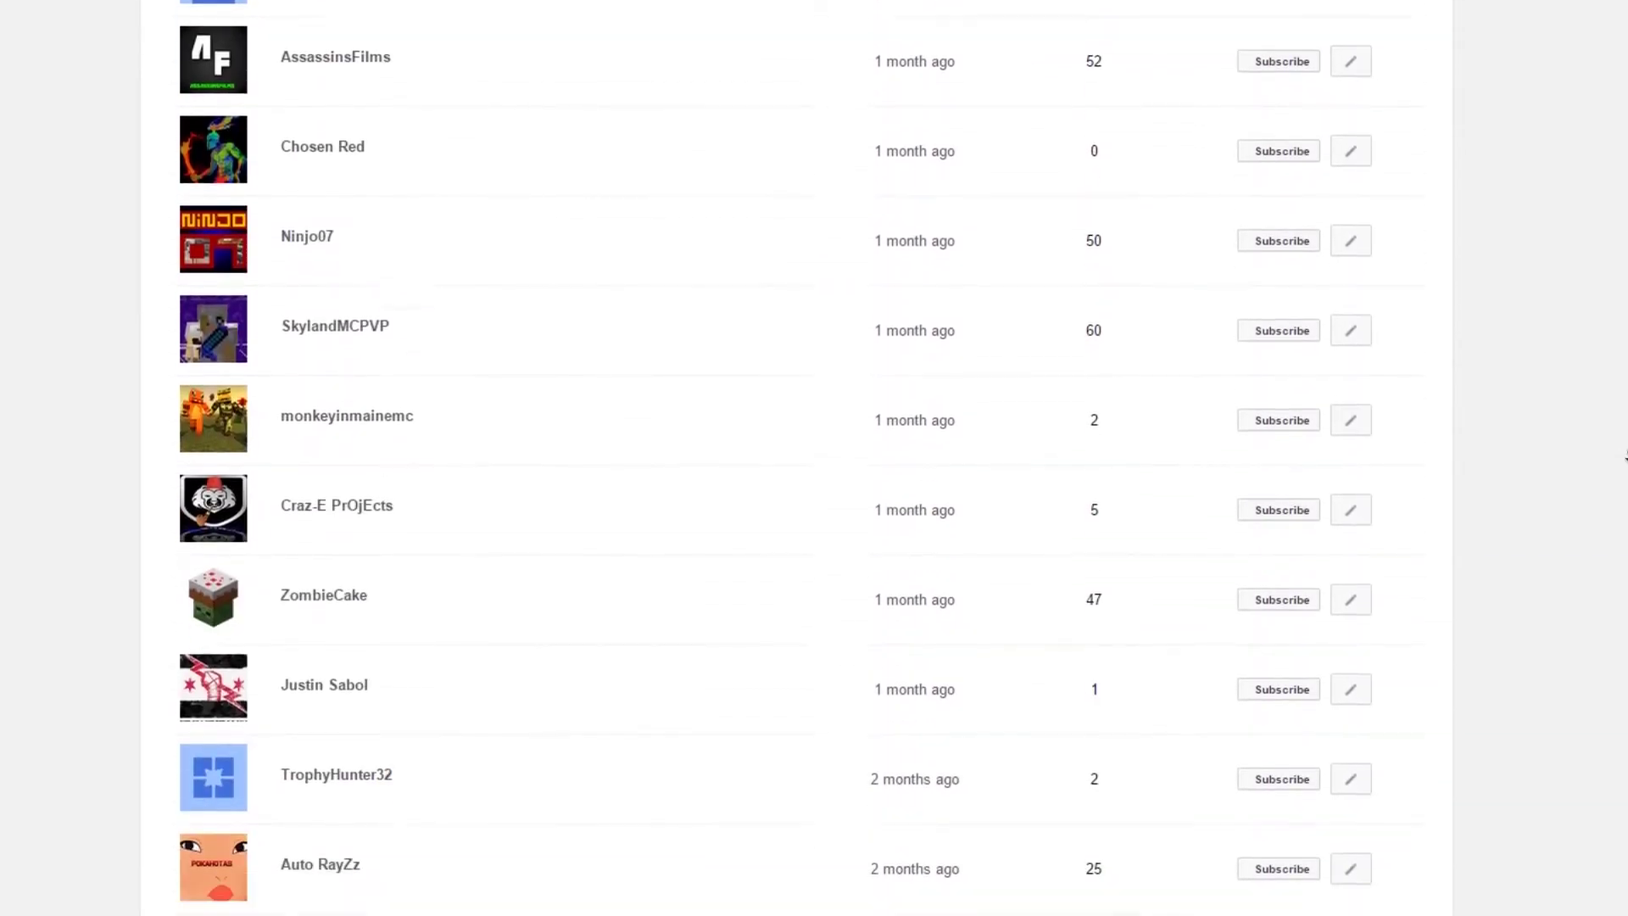
scroll(1625, 457, down, 12)
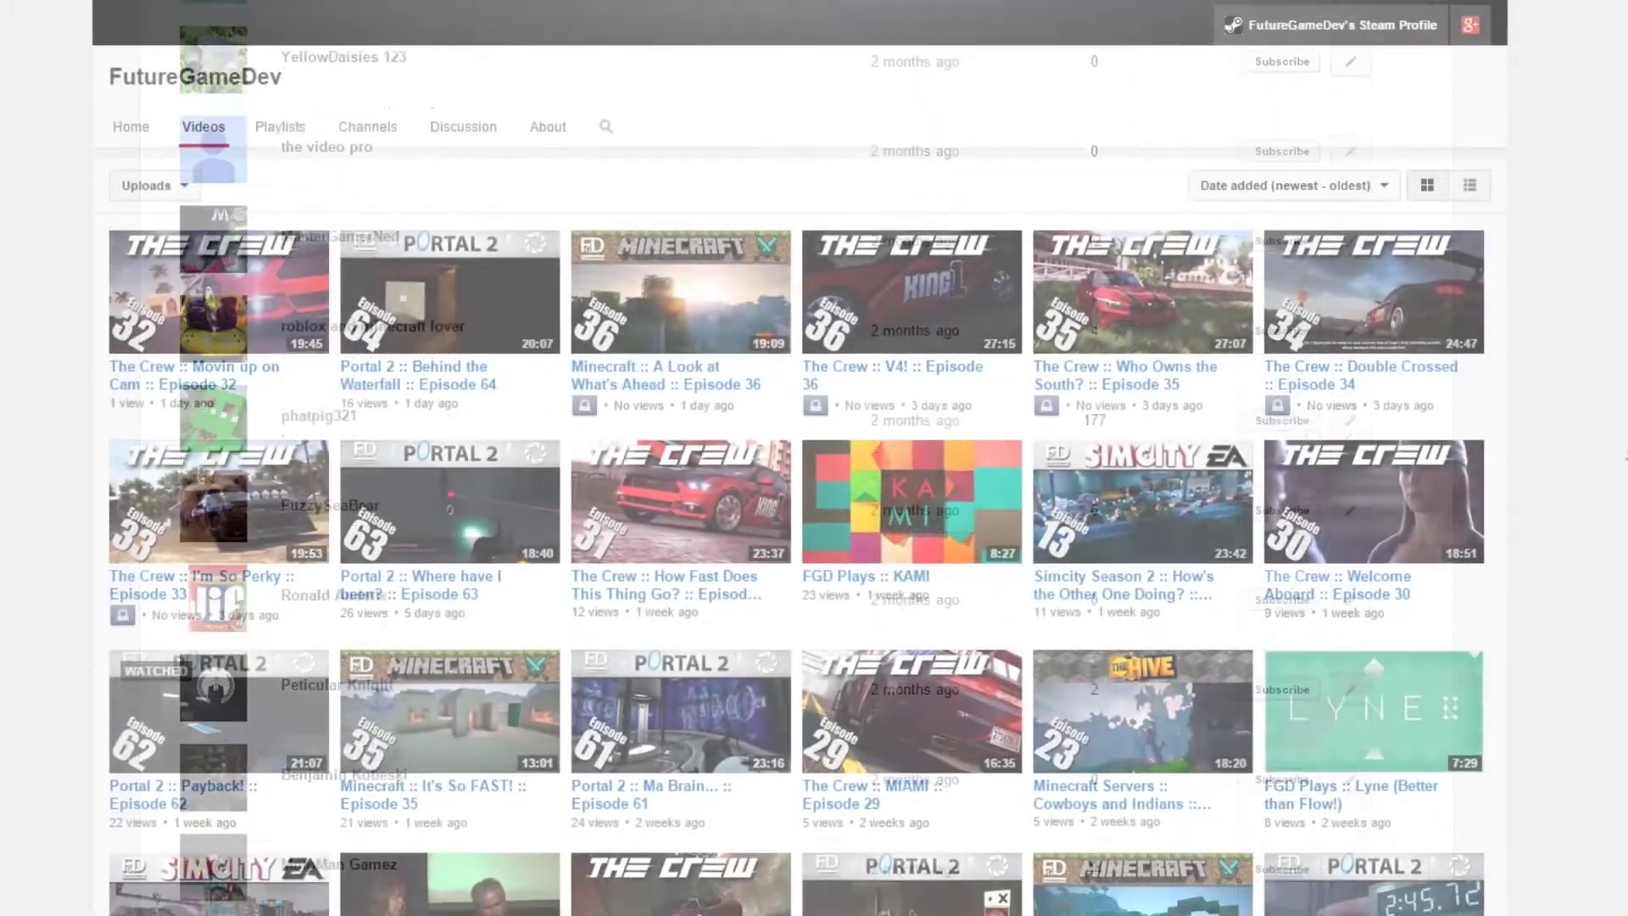
scroll(1625, 458, down, 6)
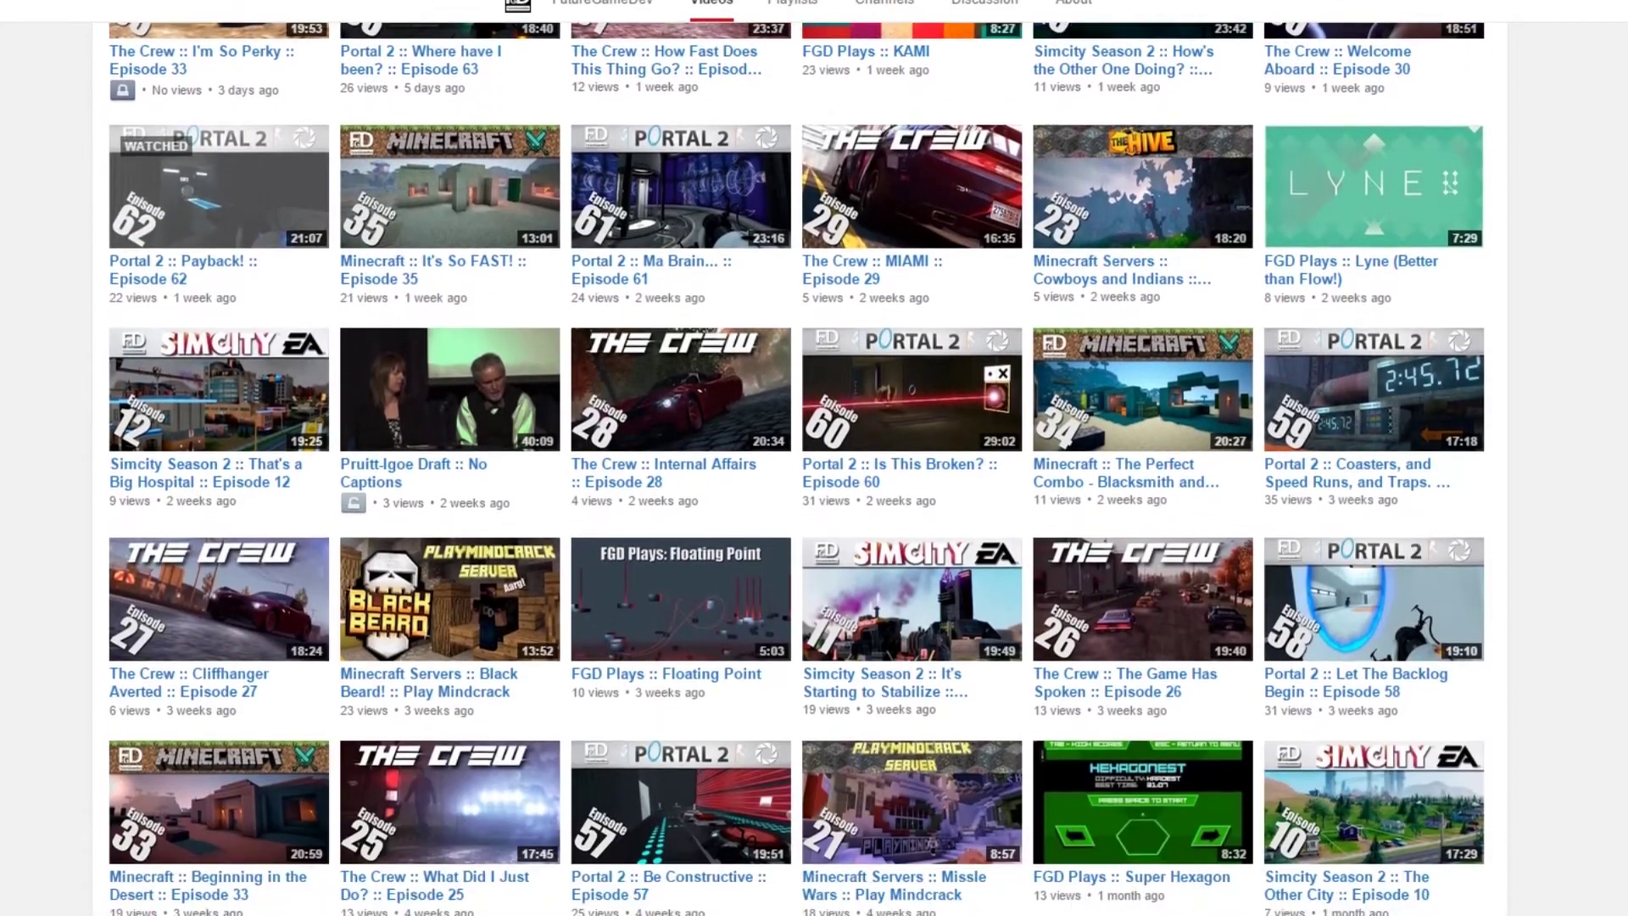
scroll(814, 458, down, 6)
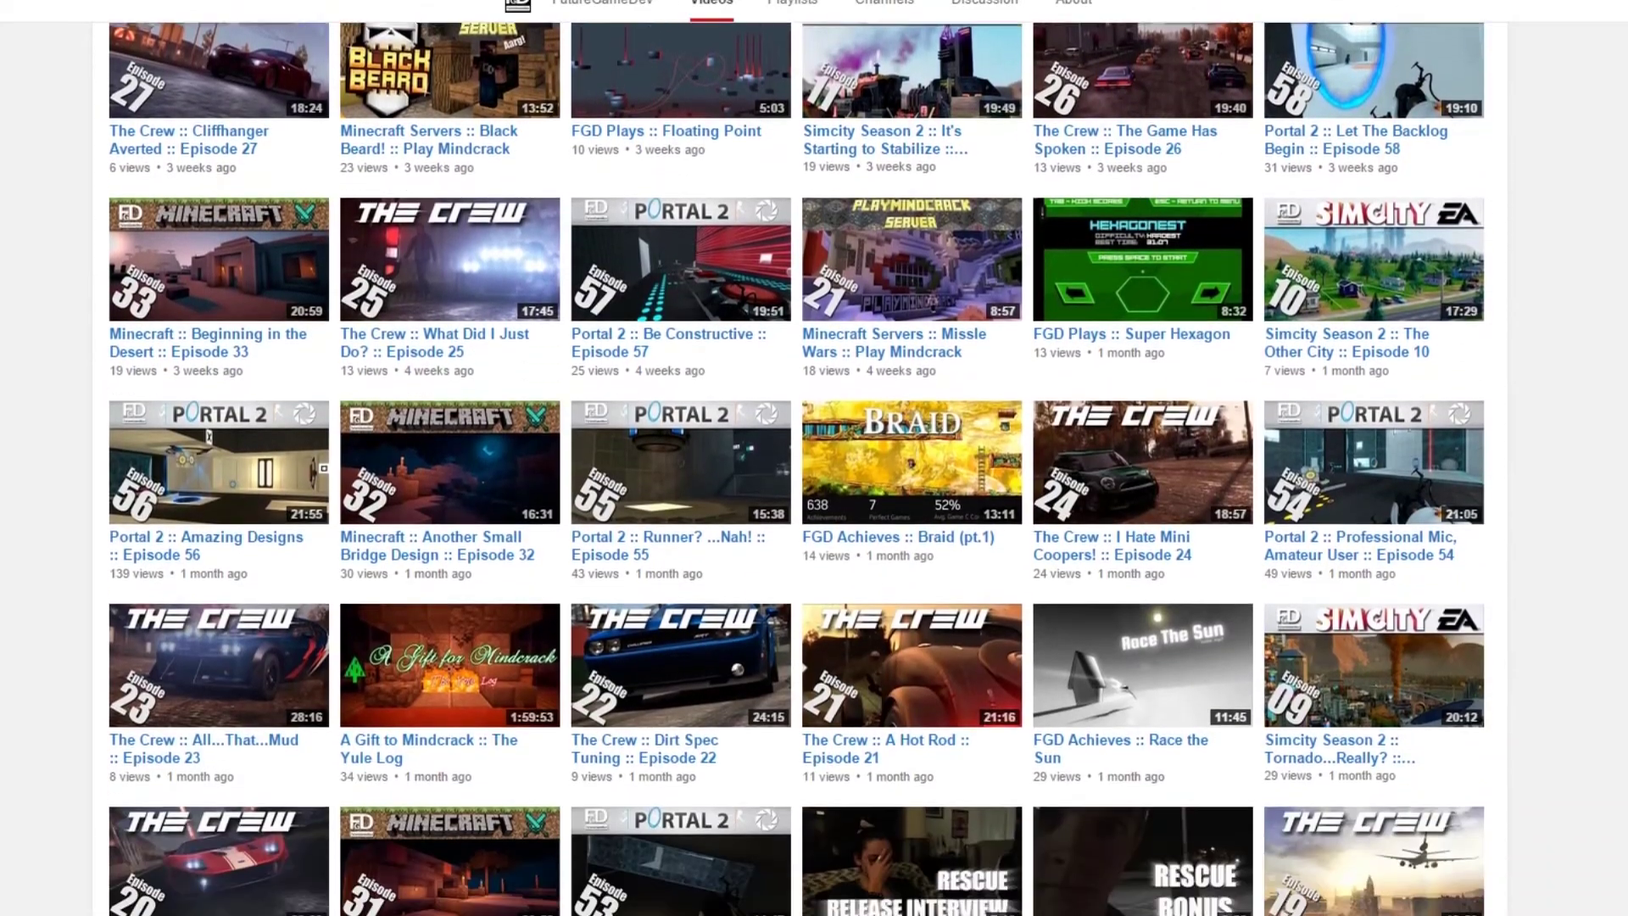
scroll(814, 458, down, 6)
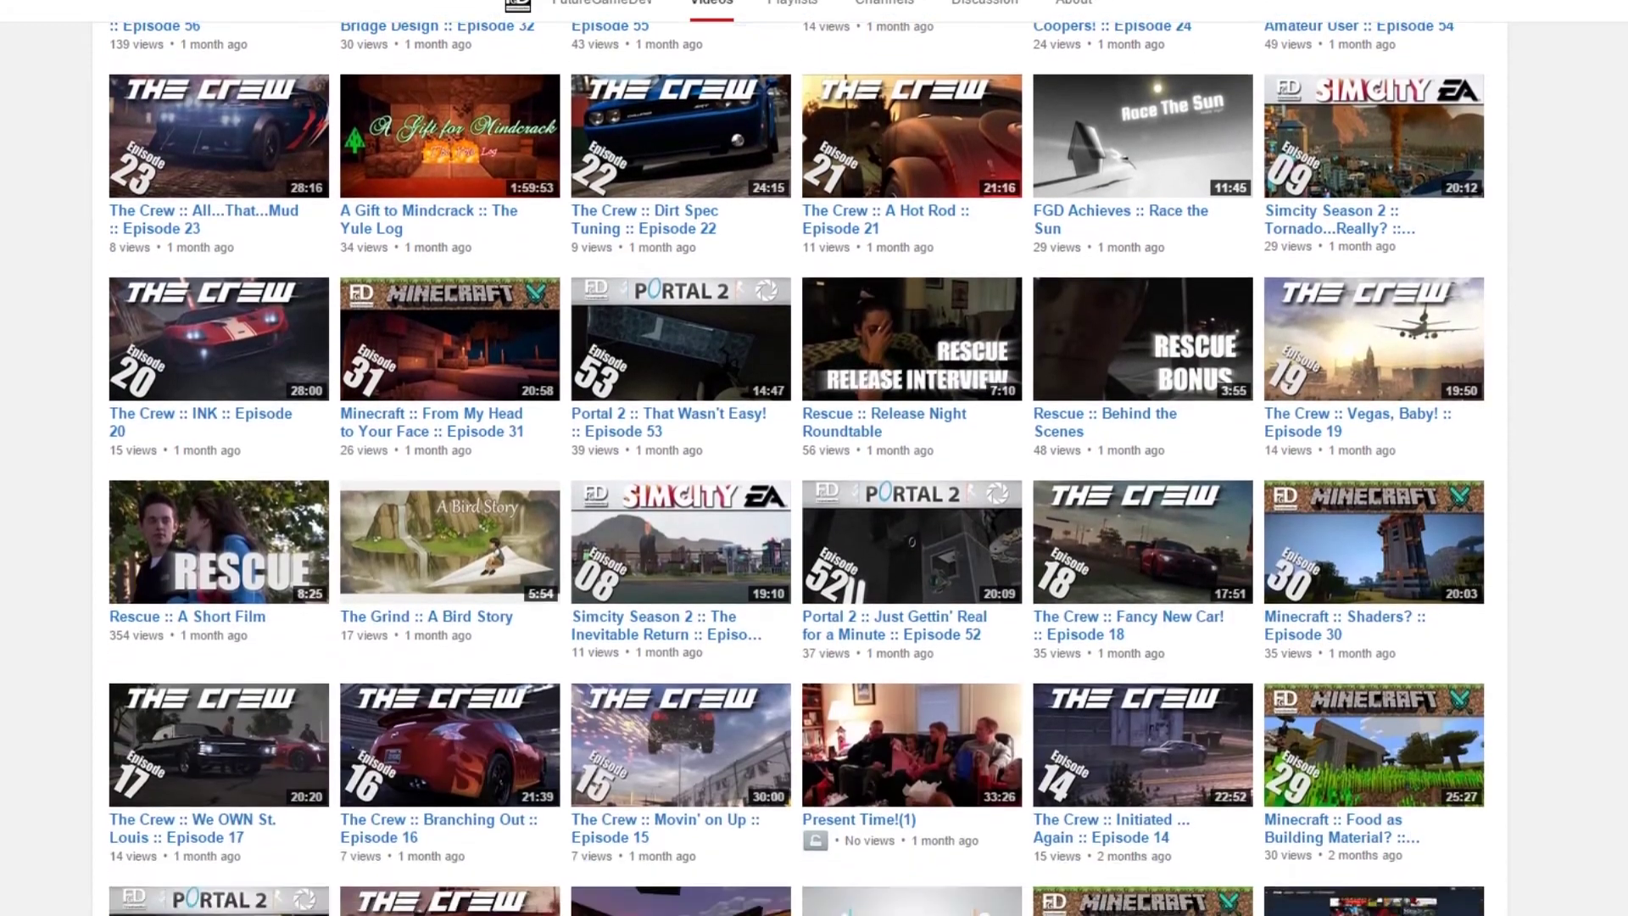
scroll(814, 458, down, 6)
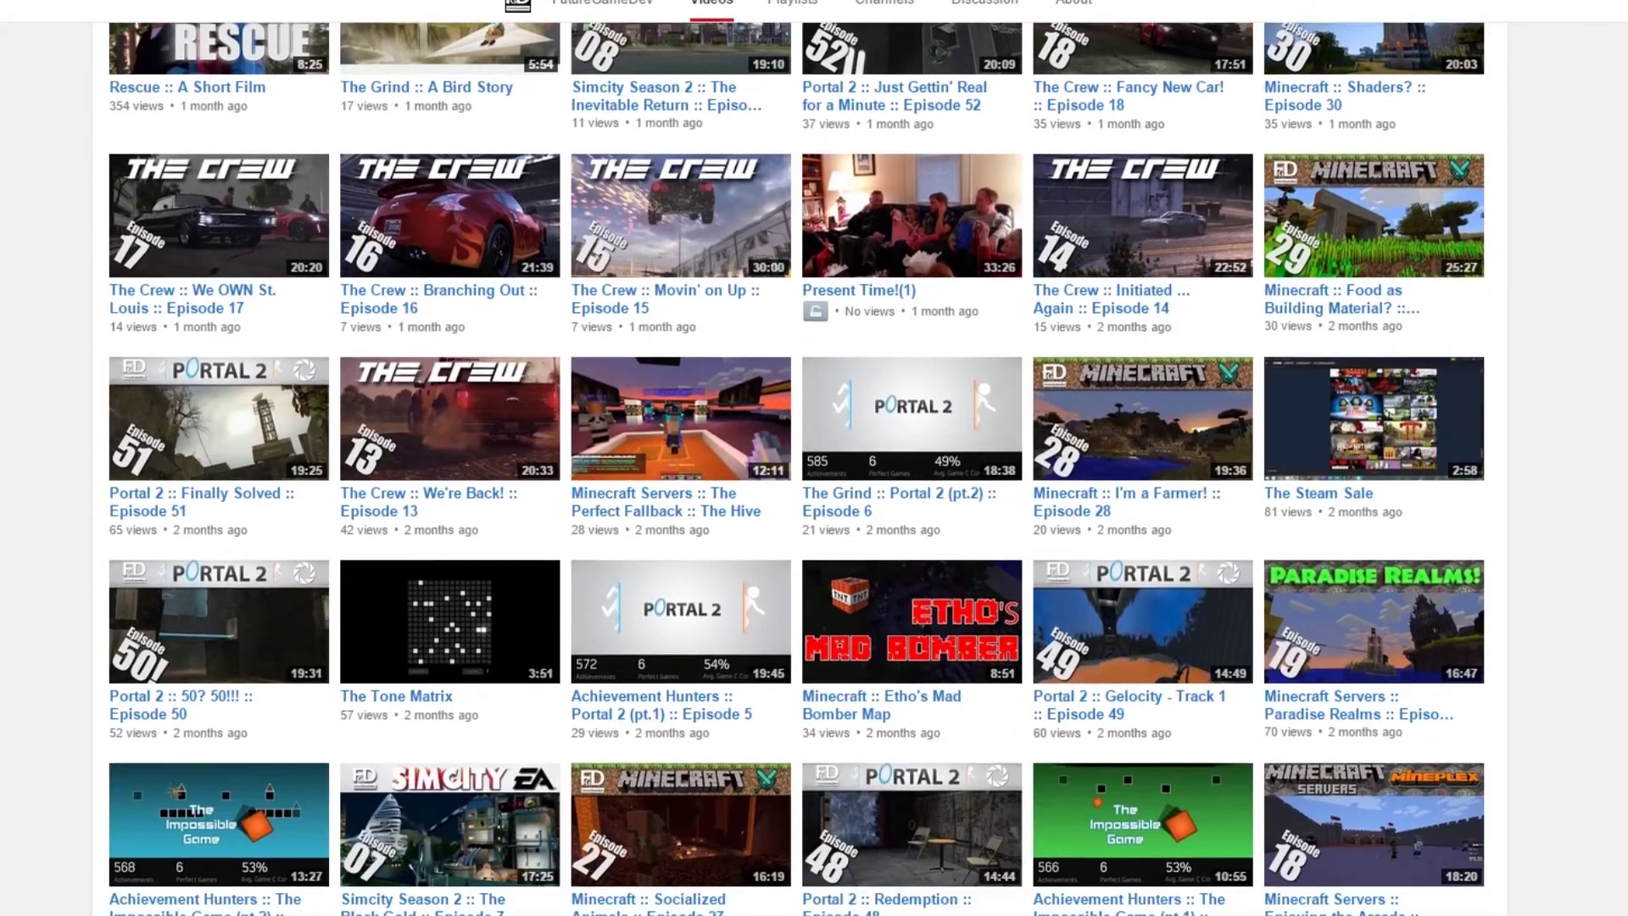
scroll(814, 458, down, 6)
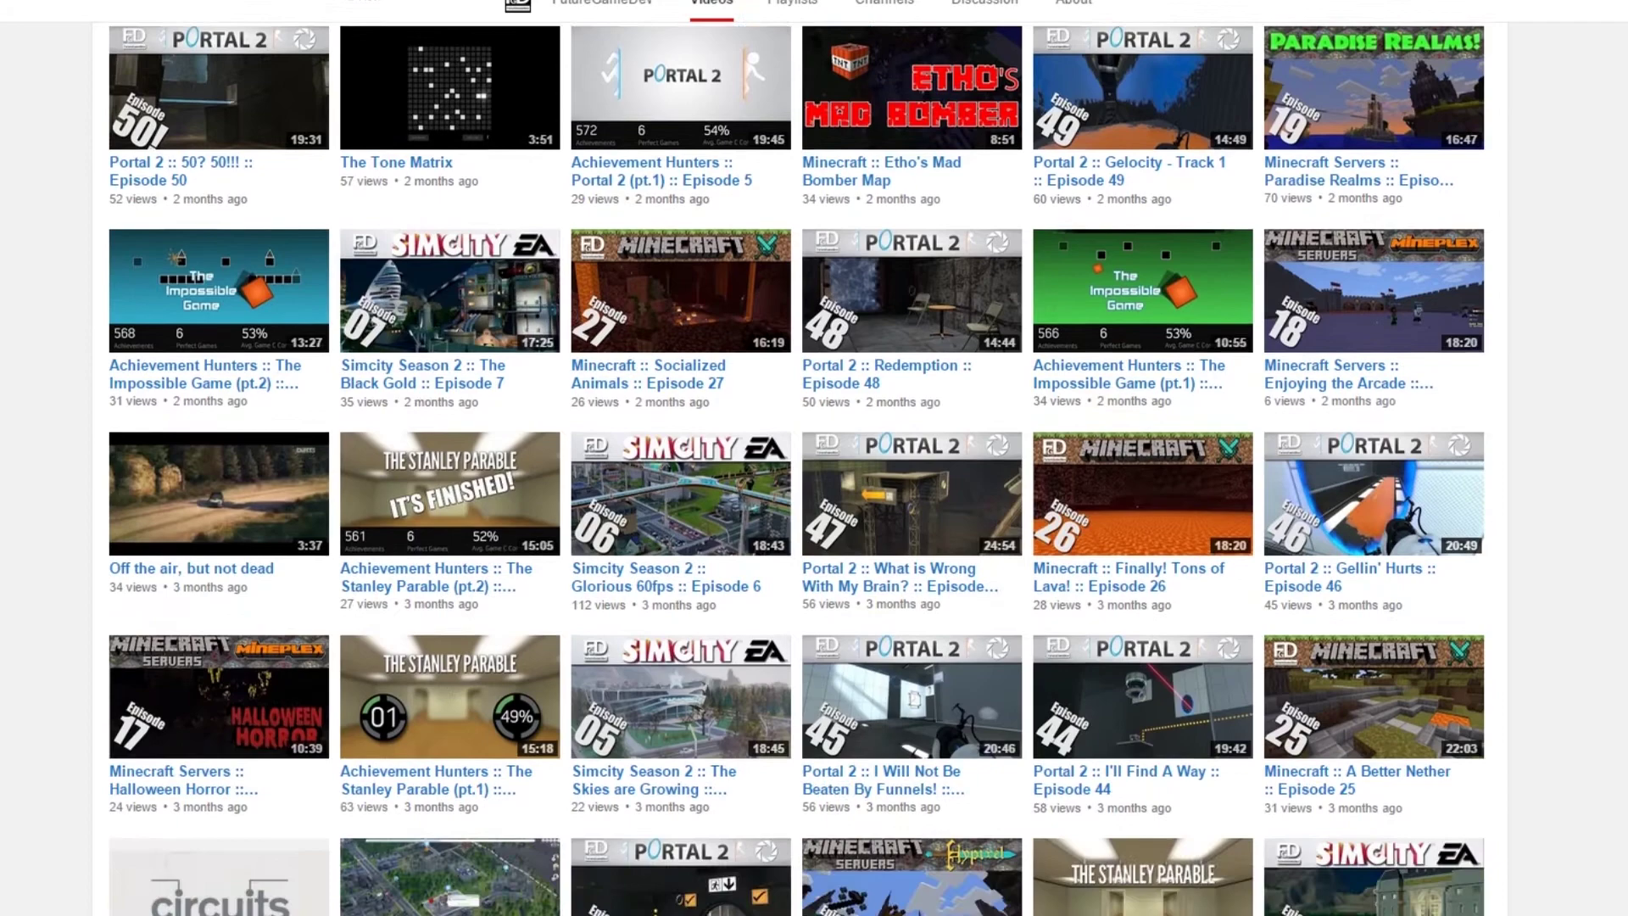
scroll(814, 458, down, 6)
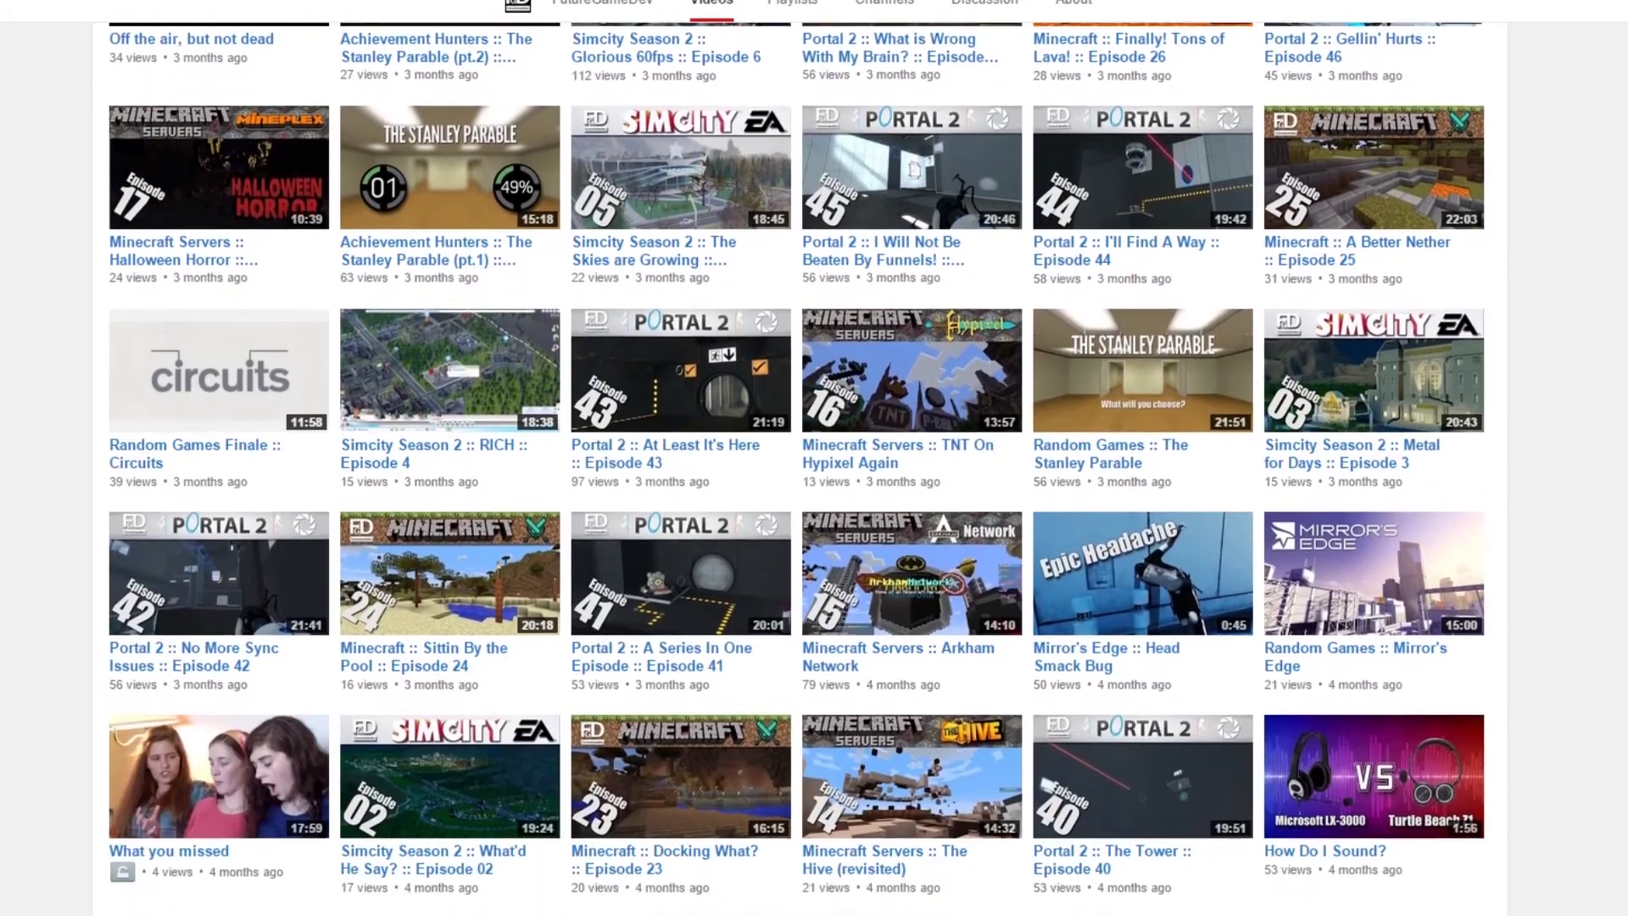
scroll(814, 457, down, 6)
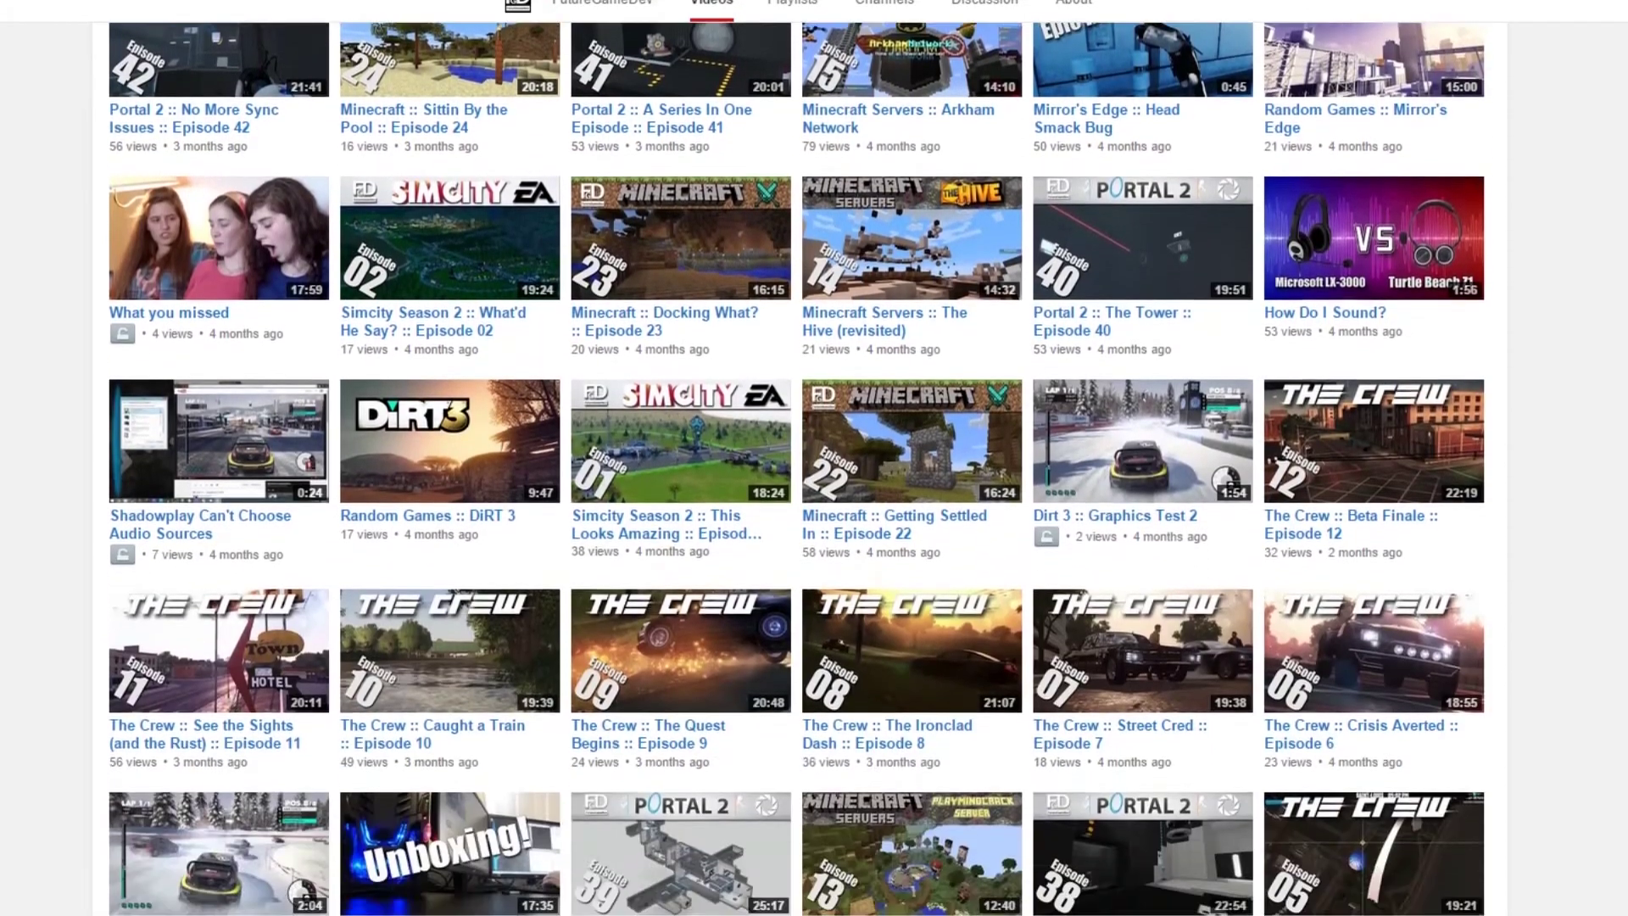
scroll(814, 458, down, 6)
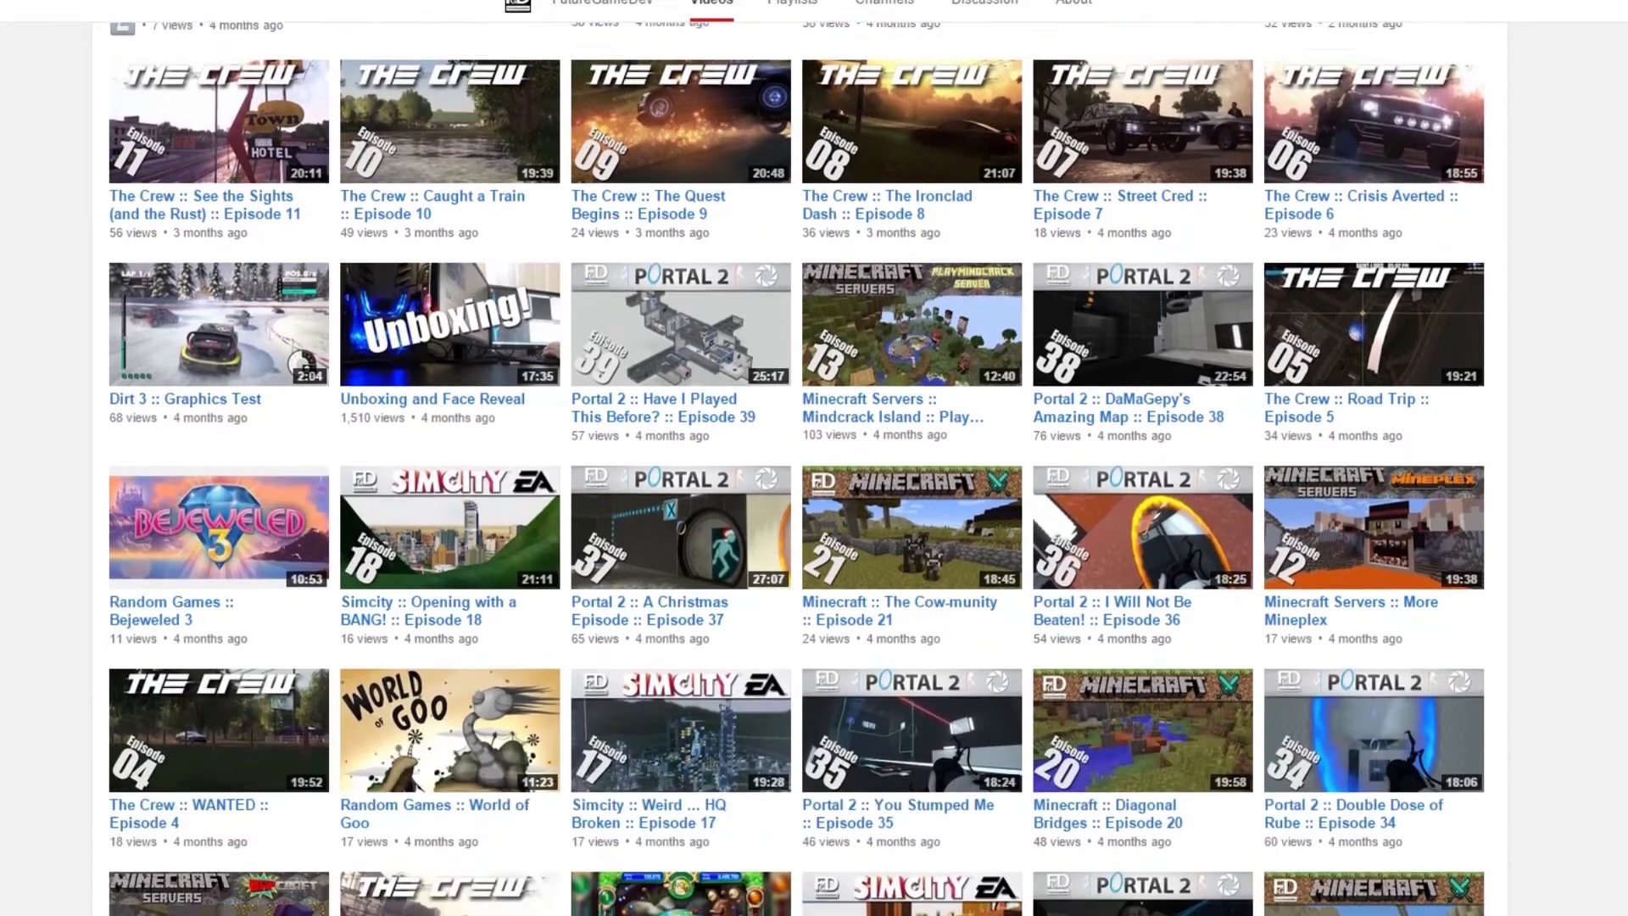
scroll(814, 458, down, 6)
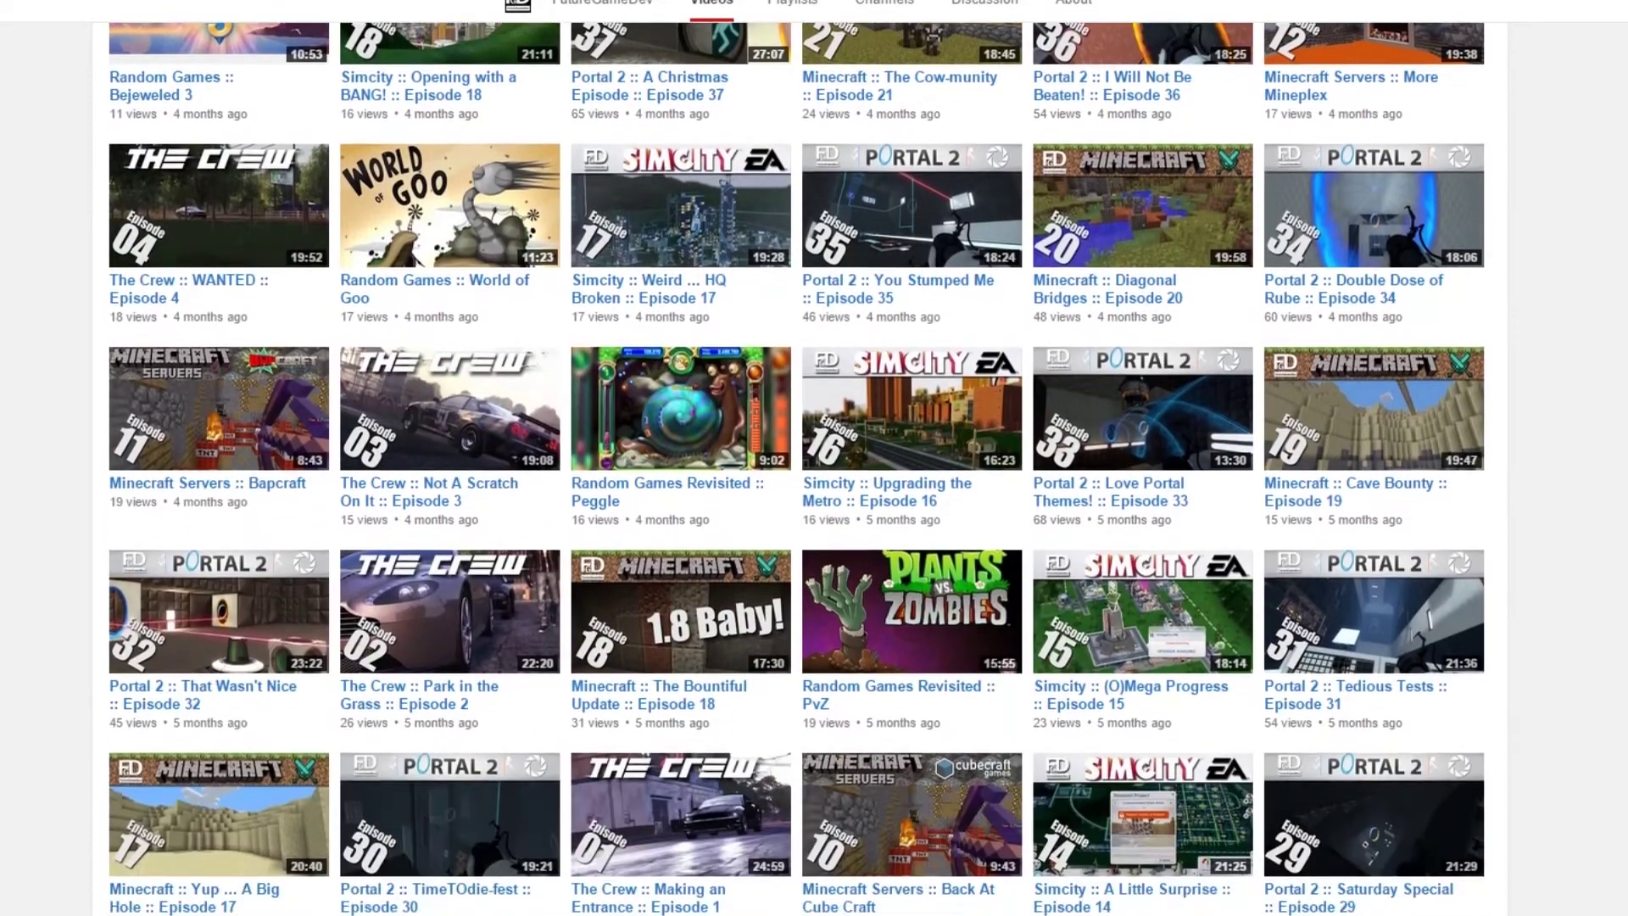
scroll(814, 458, down, 6)
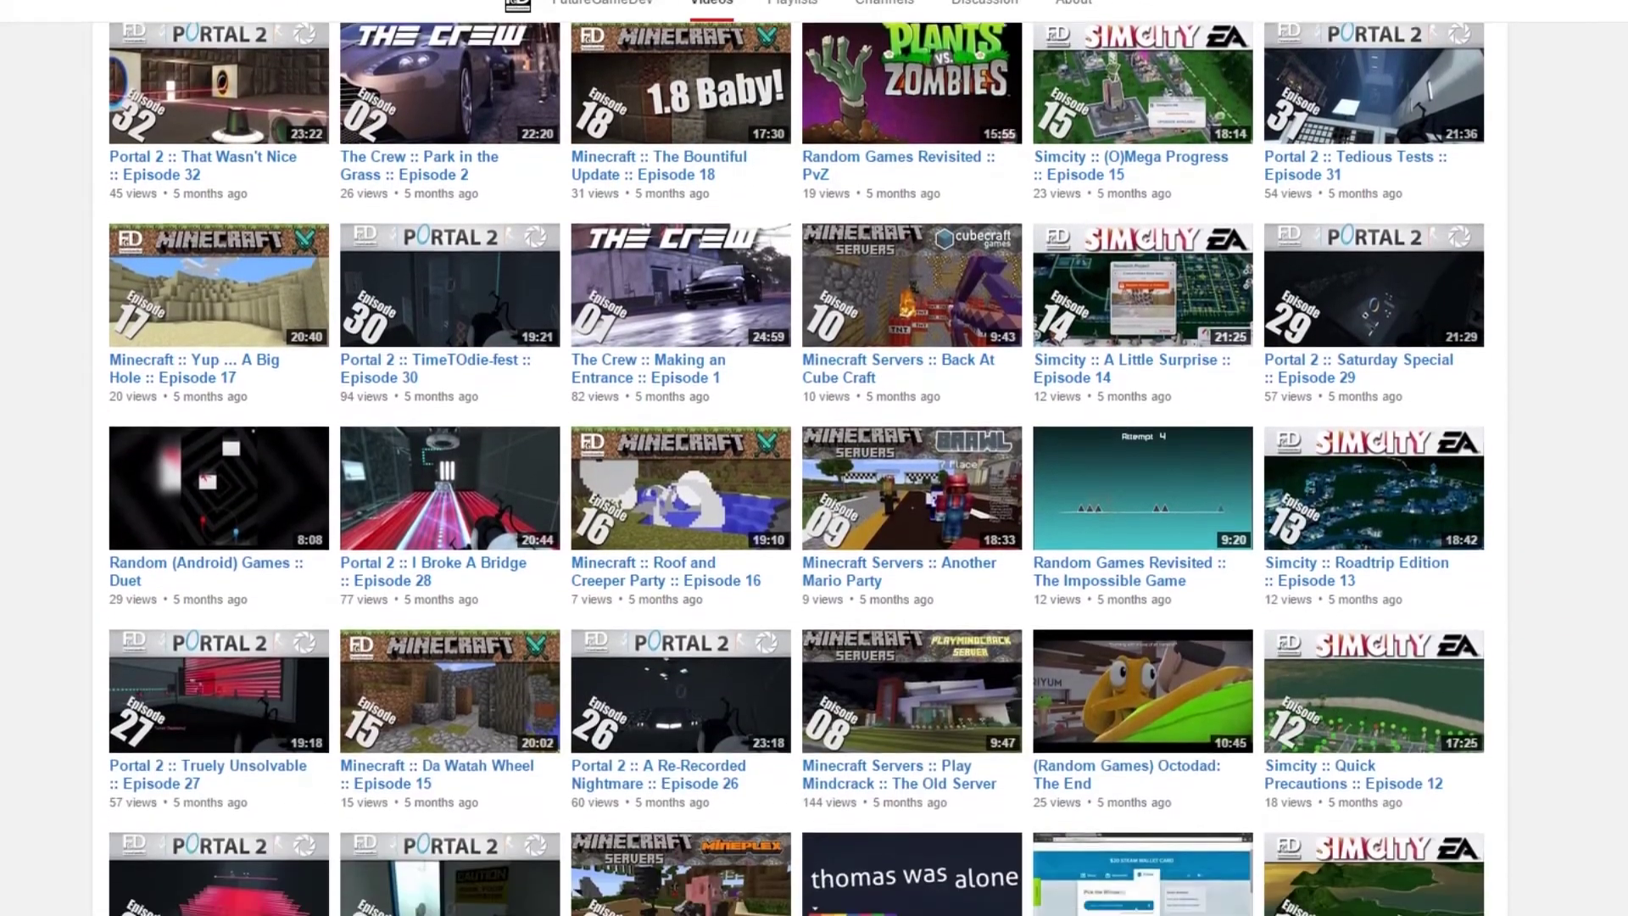
scroll(814, 458, down, 3)
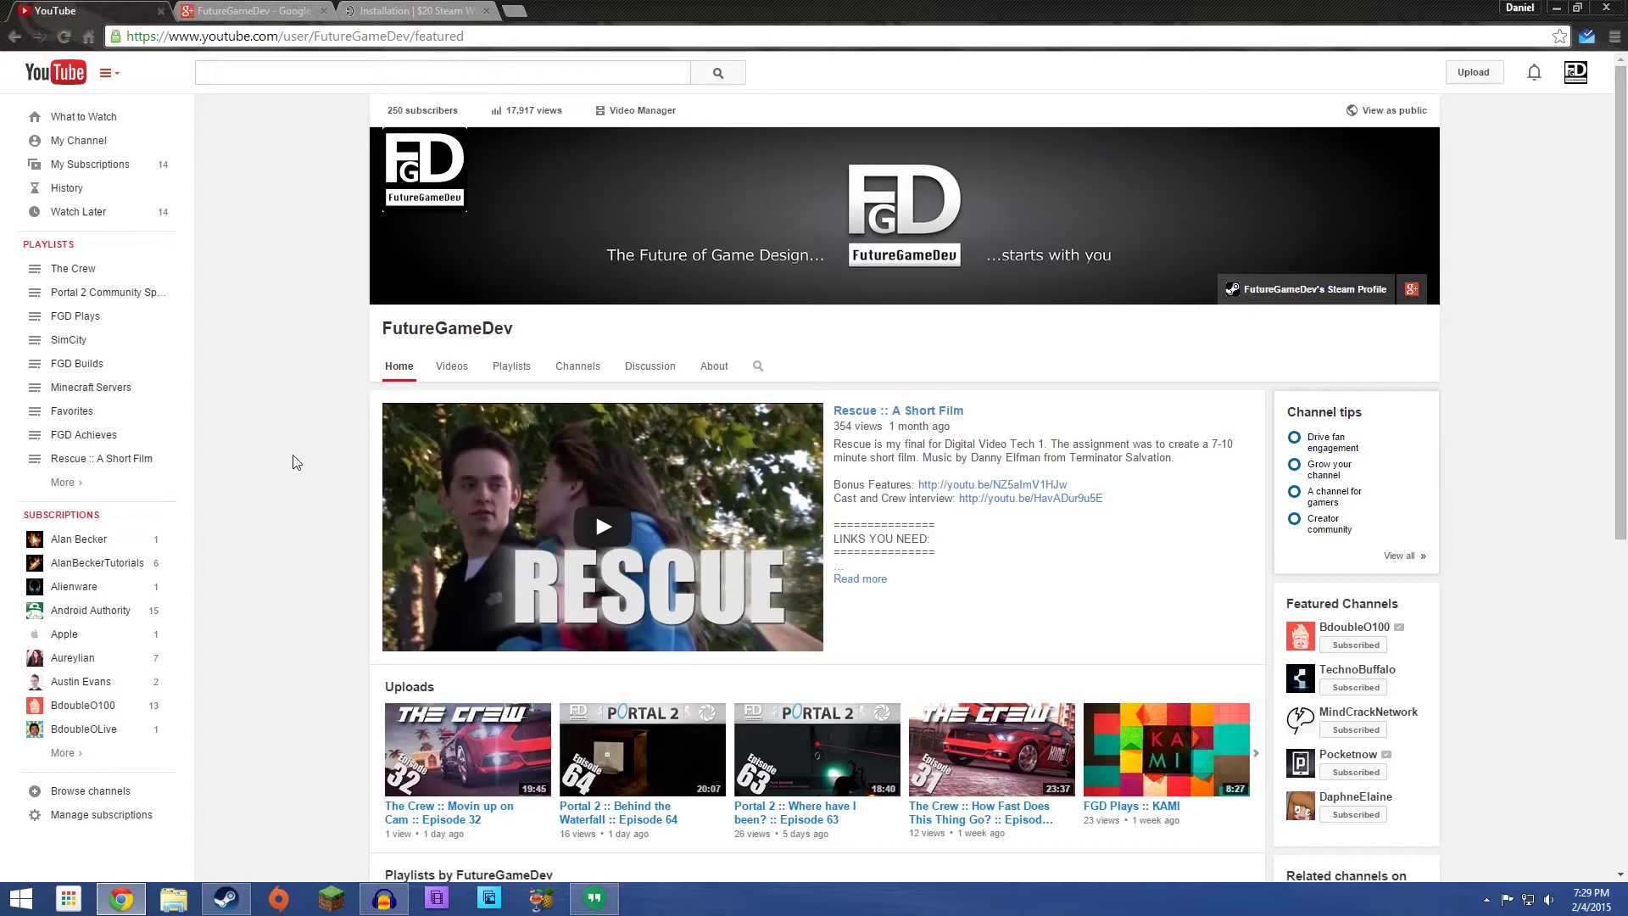
click(278, 10)
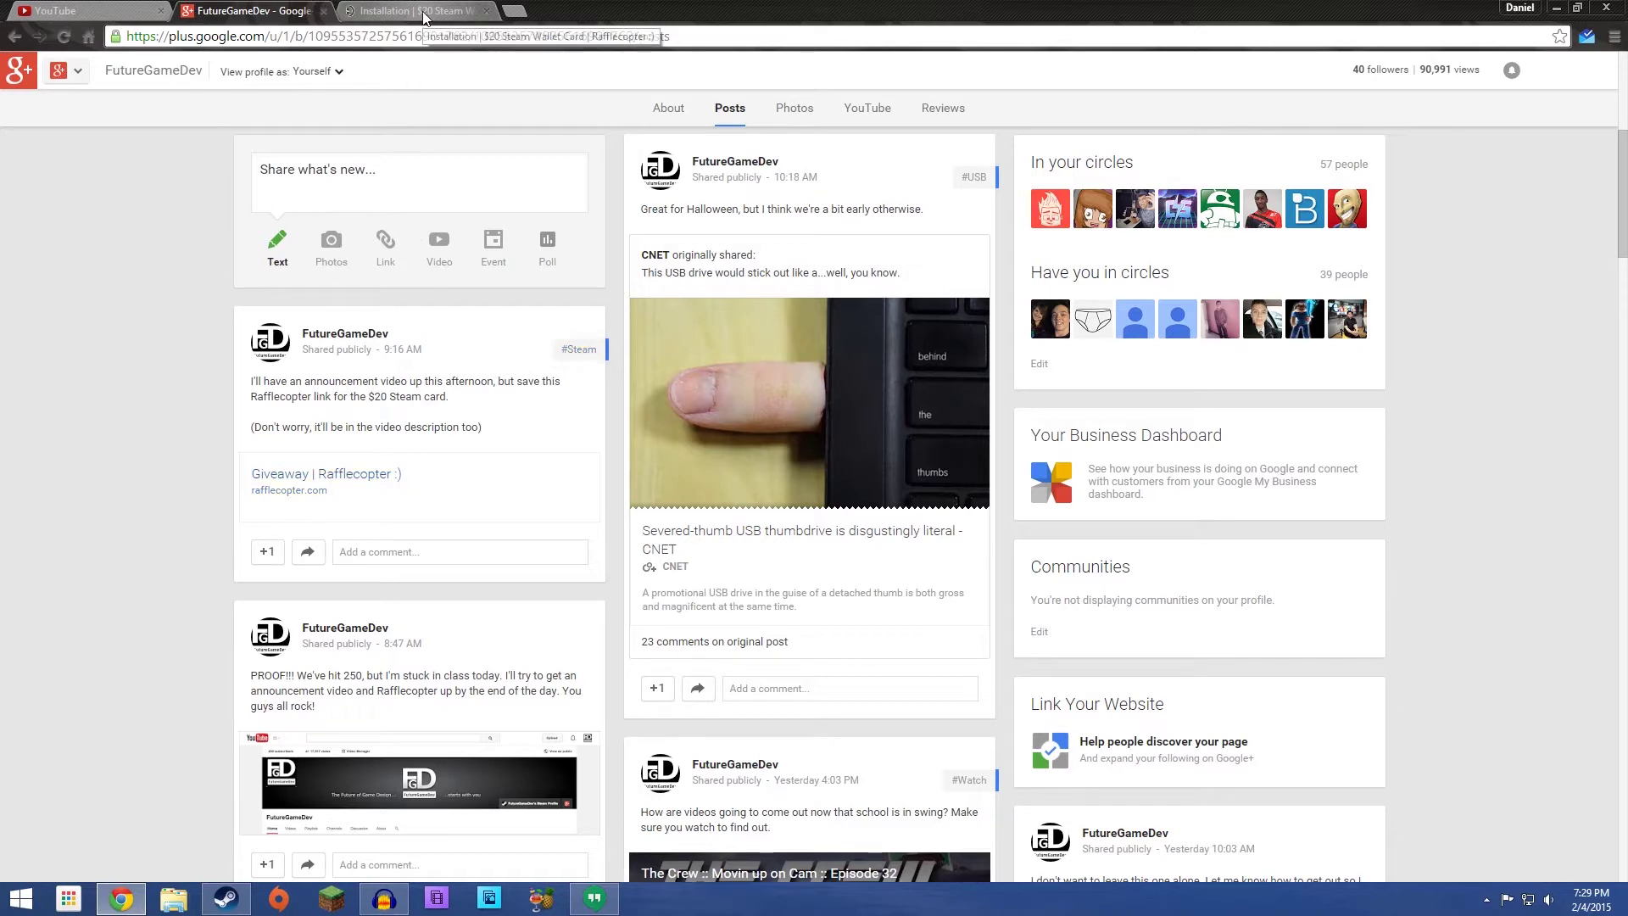
key(ctrl+Tab)
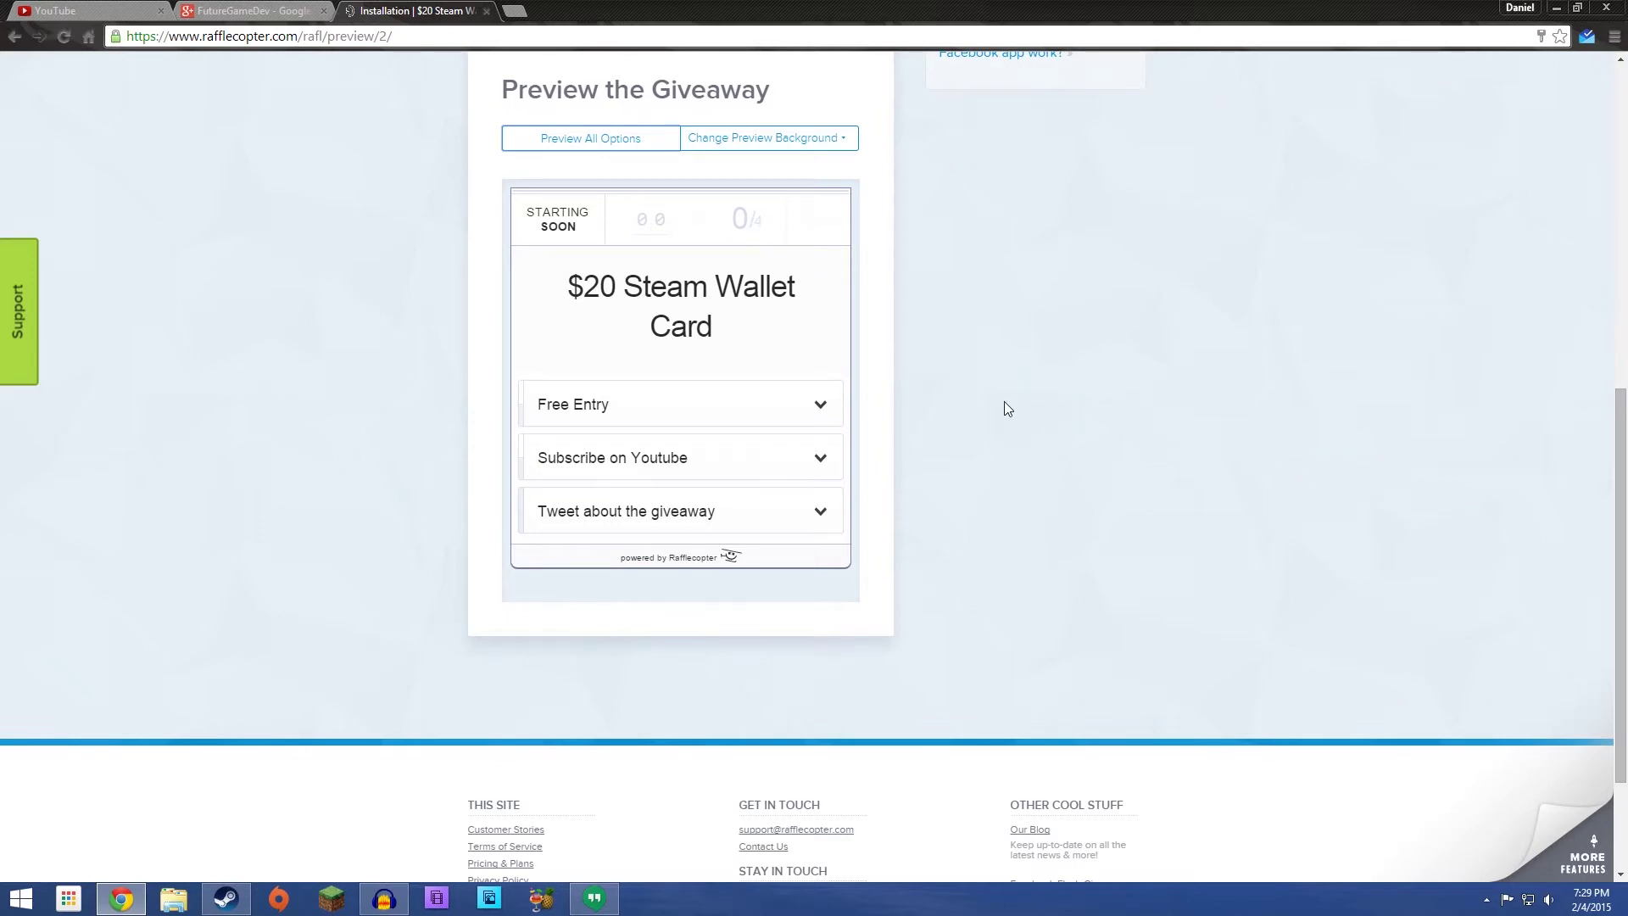
Expand and collapse the Free Entry and Subscribe on Youtube entry forms in the preview.
click(755, 407)
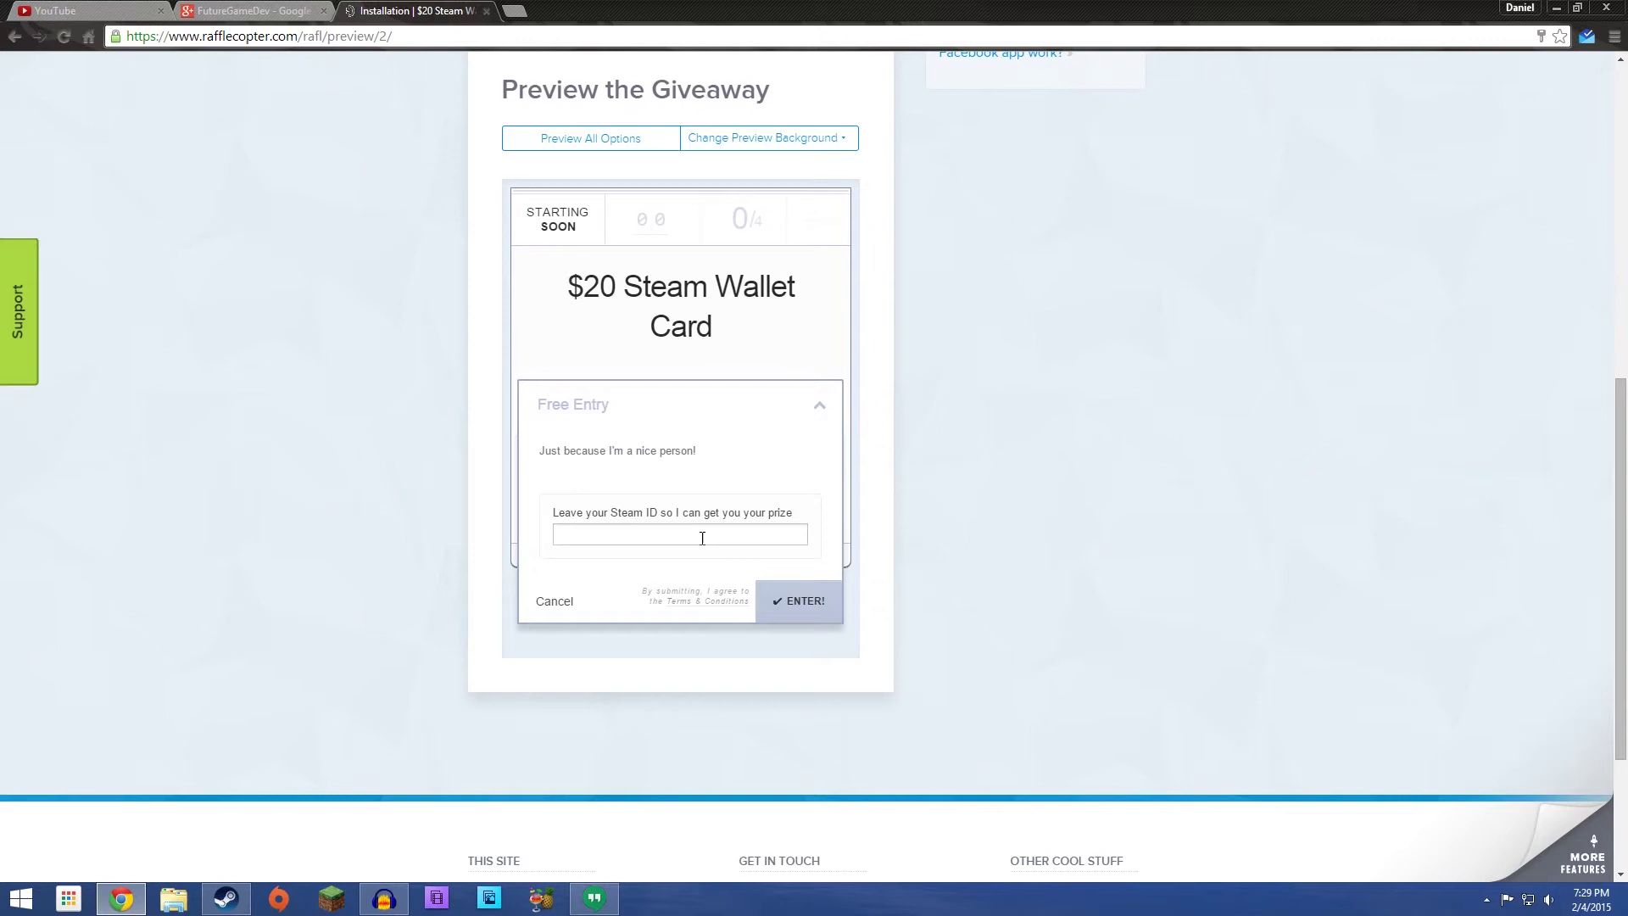
click(756, 407)
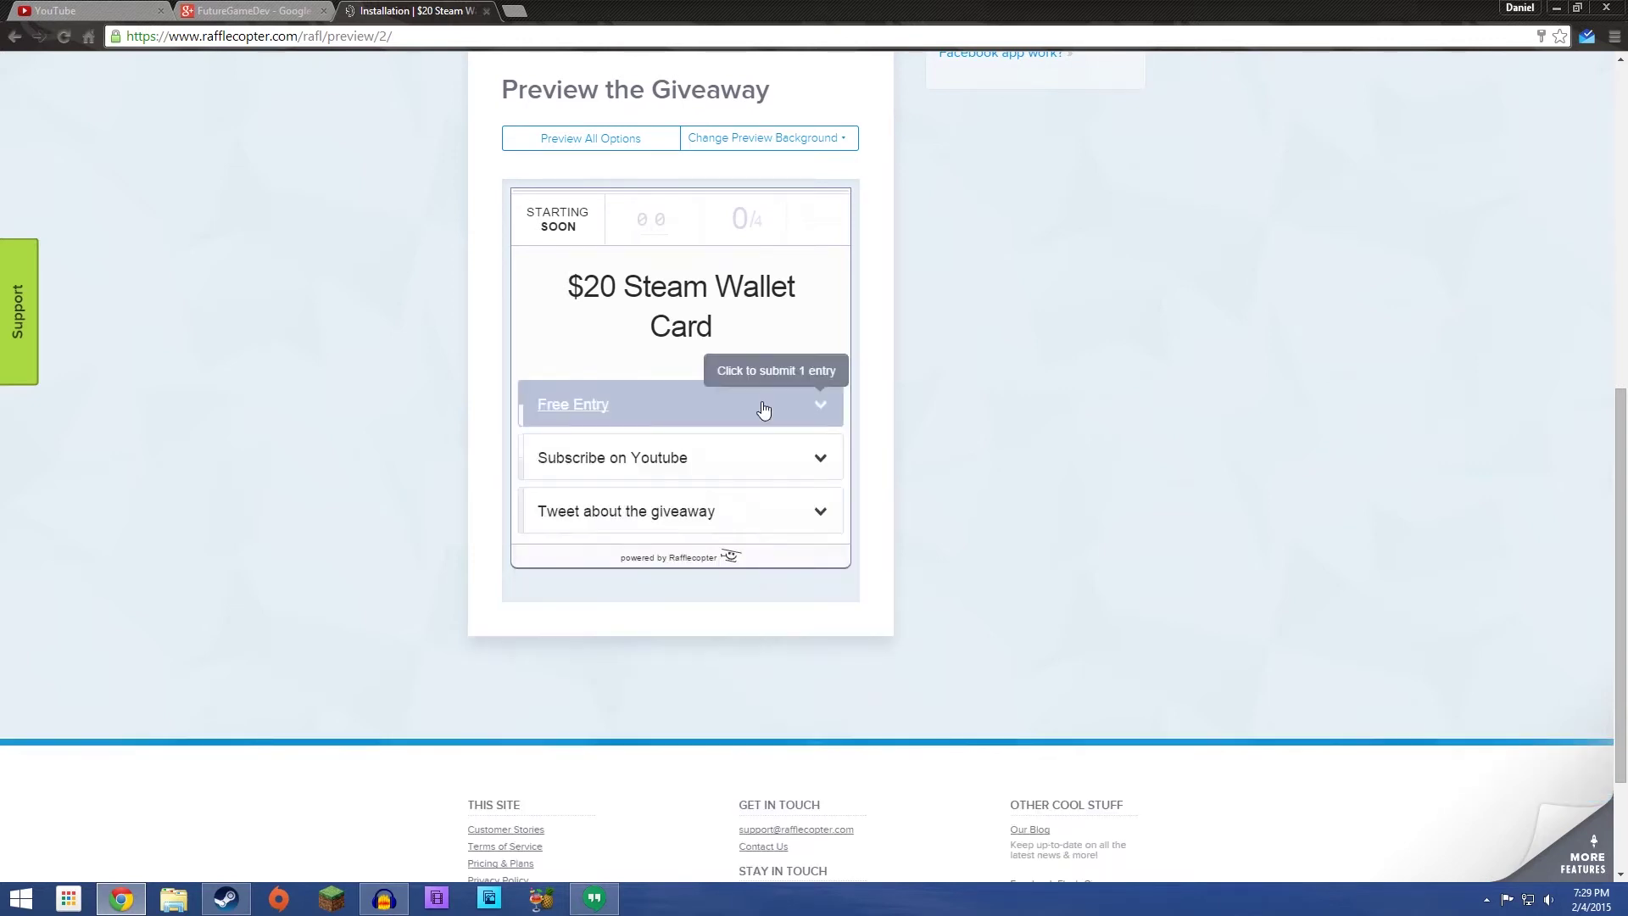
click(799, 465)
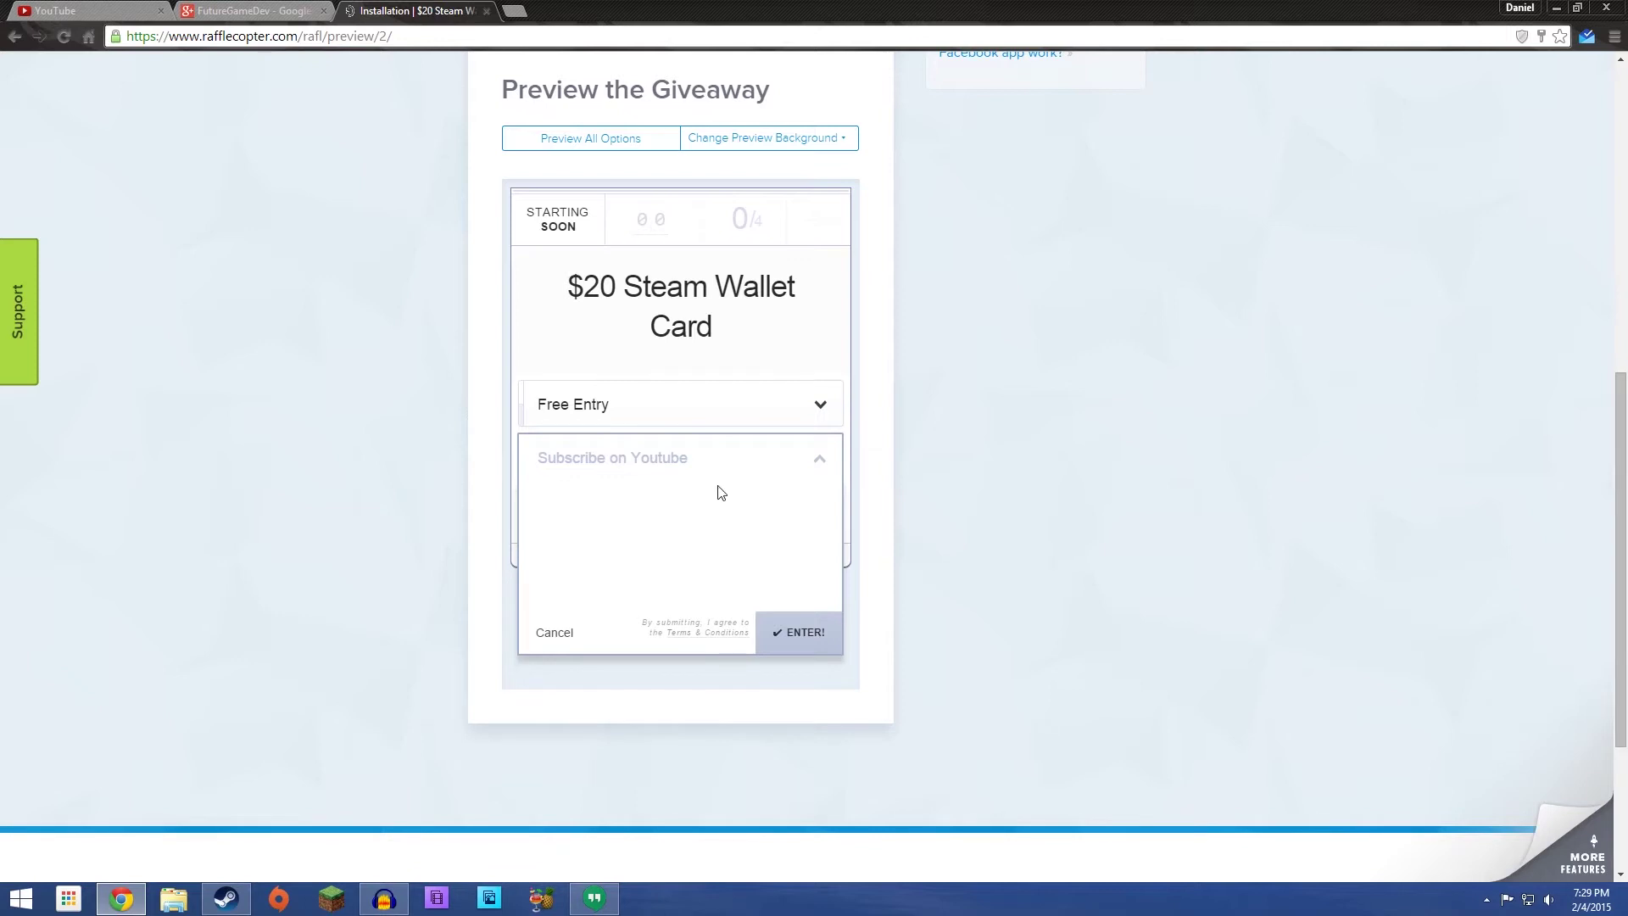
click(774, 465)
click(624, 468)
click(813, 469)
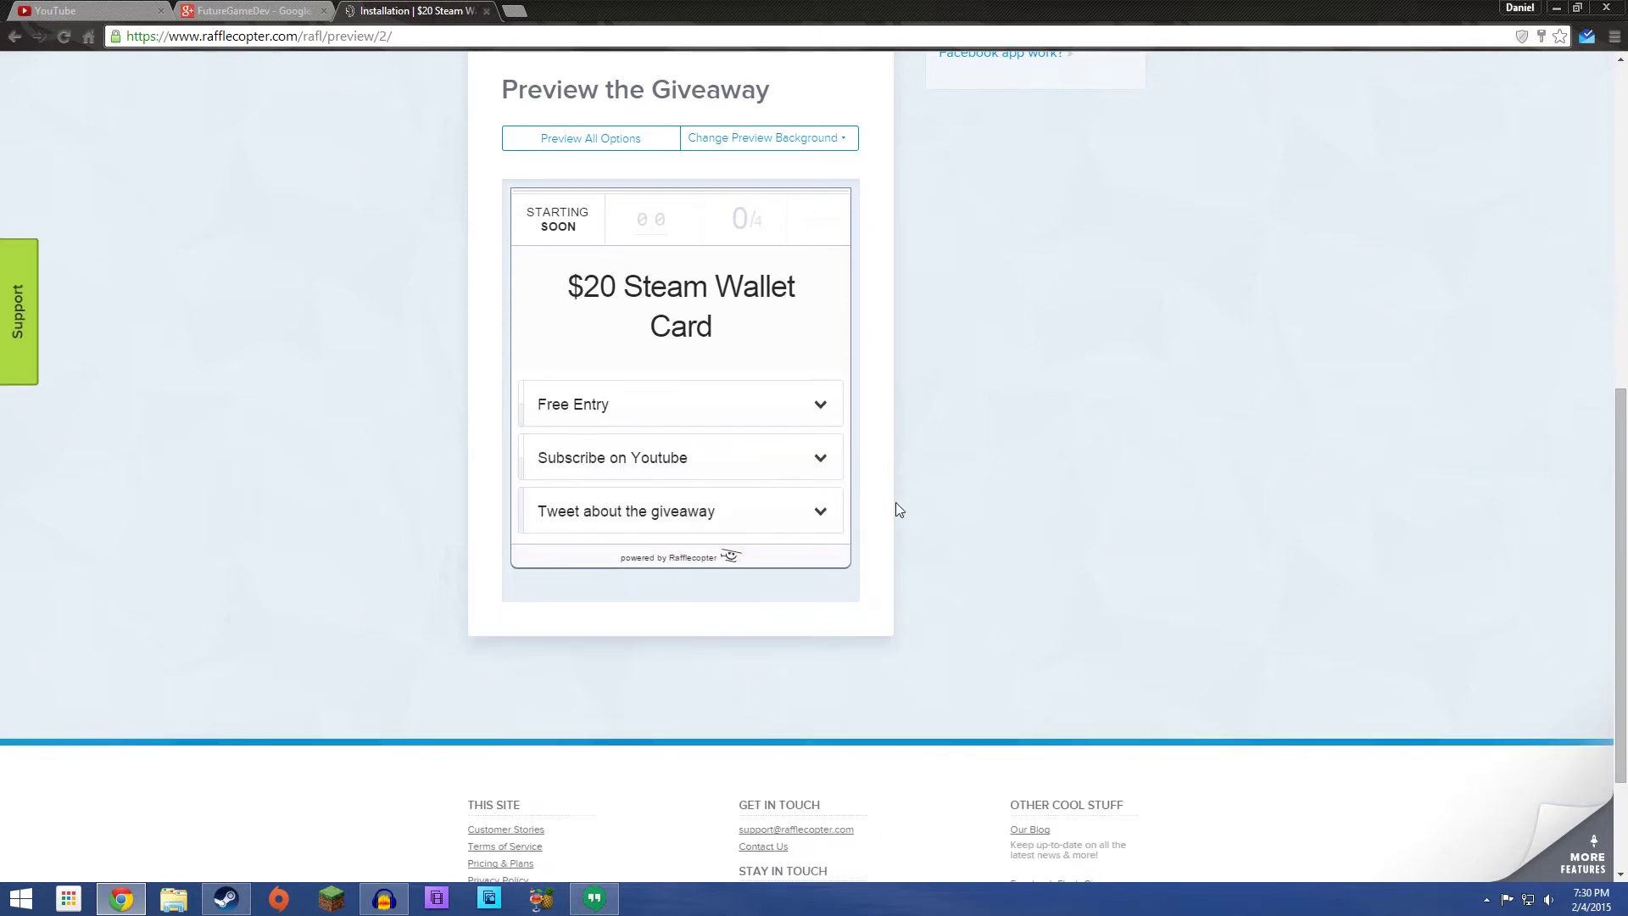
Expand the Tweet about the giveaway entry and check its pre-written tweet in the Twitter popup.
click(776, 521)
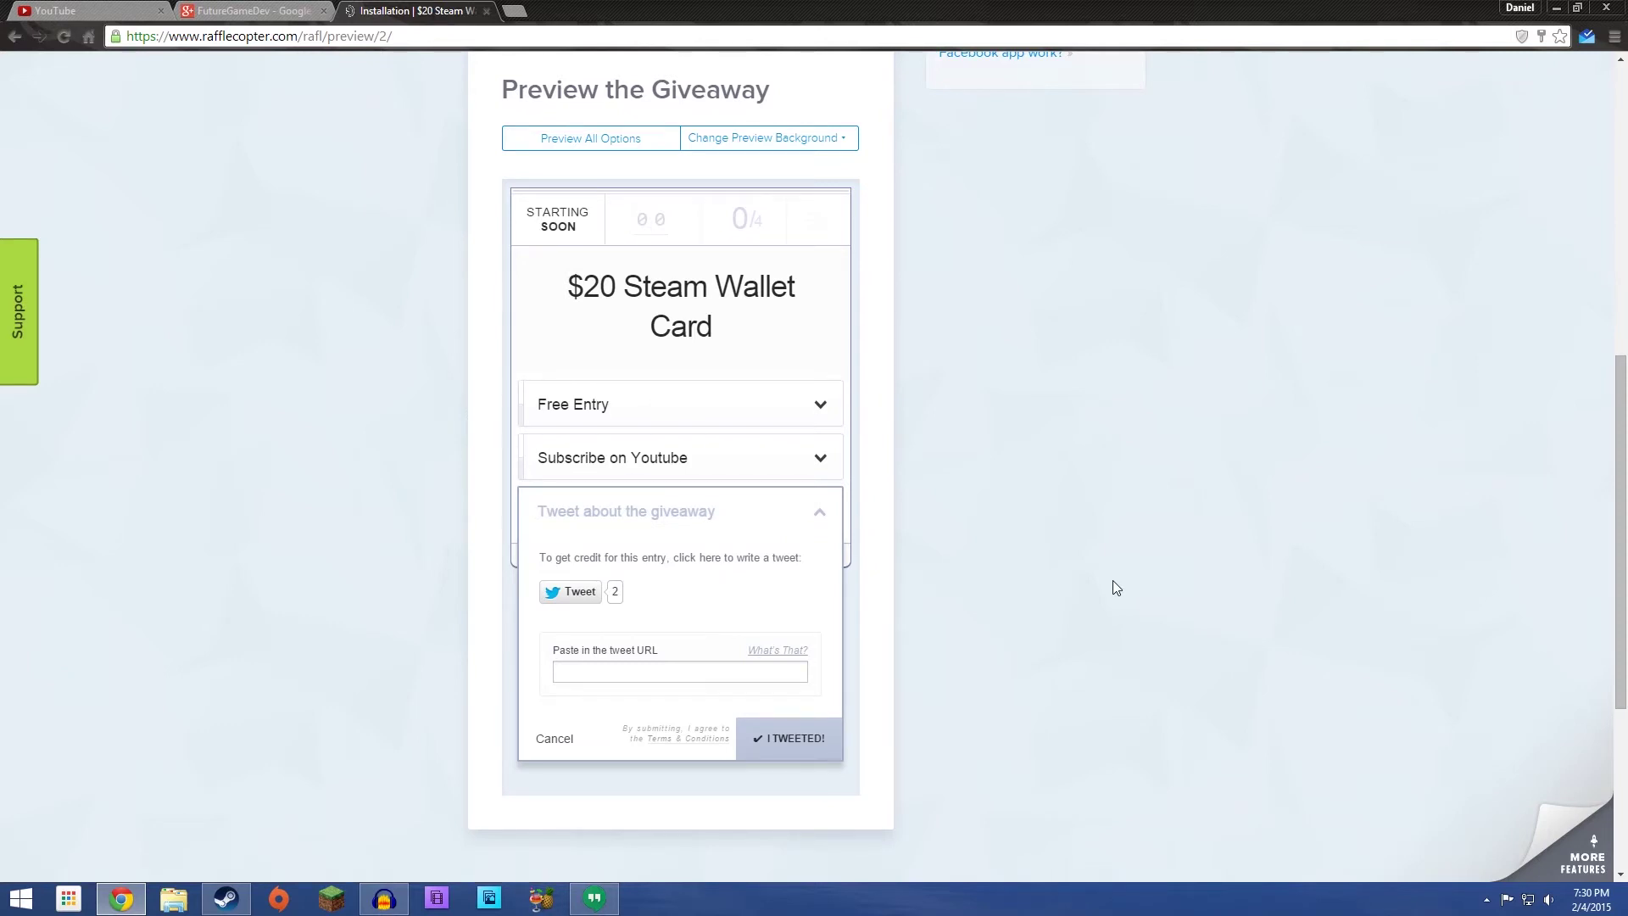
click(570, 595)
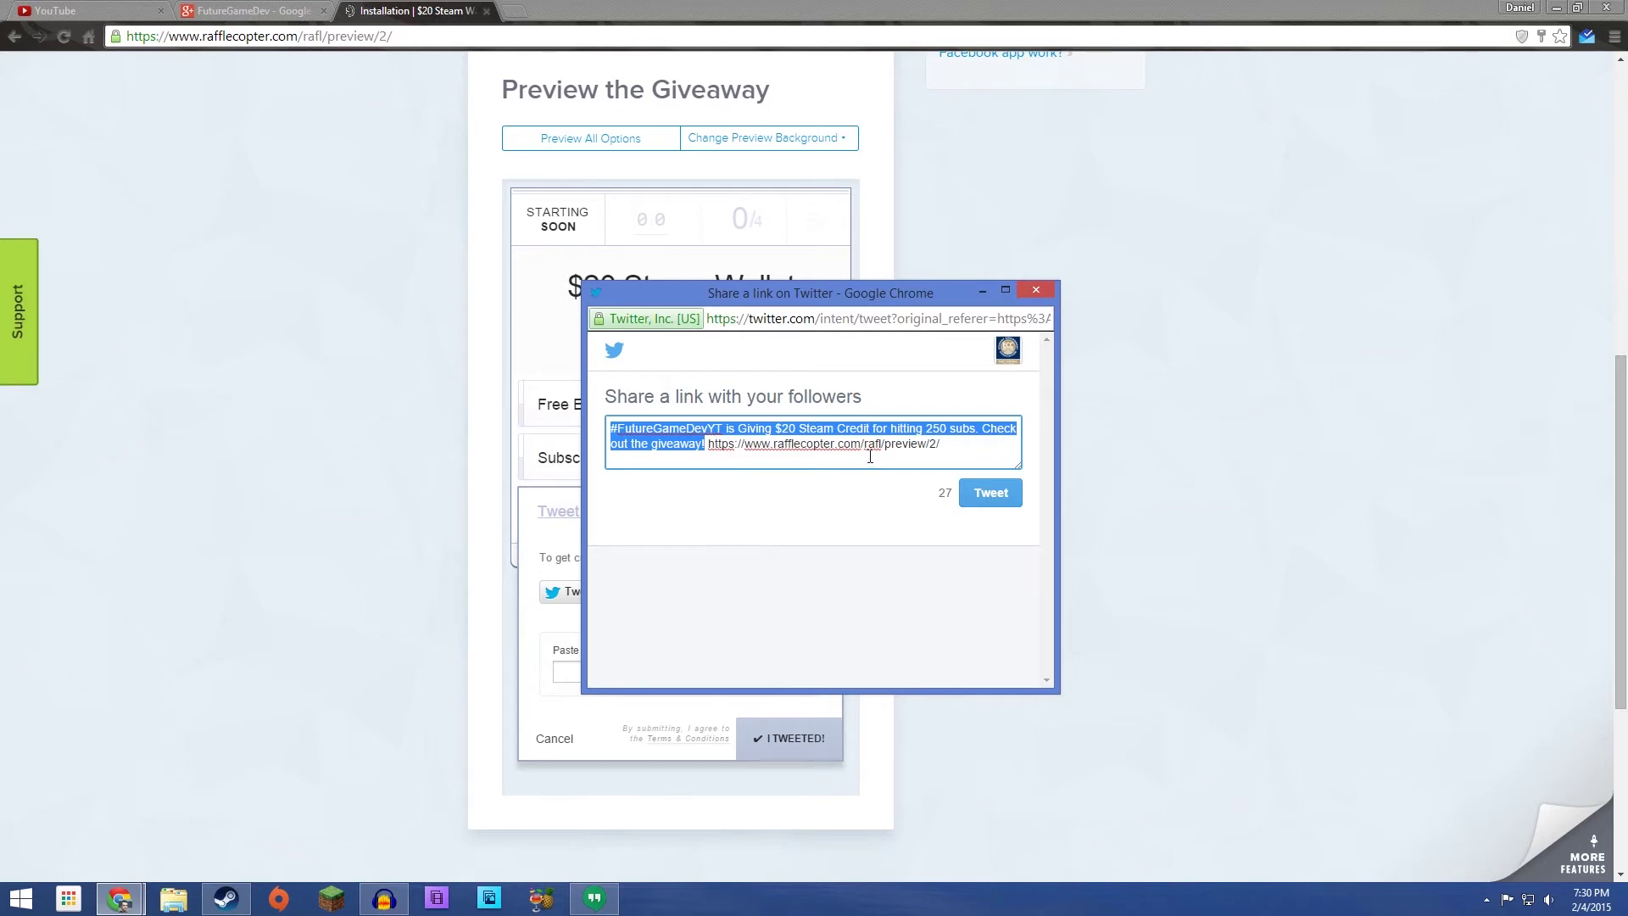
click(1036, 291)
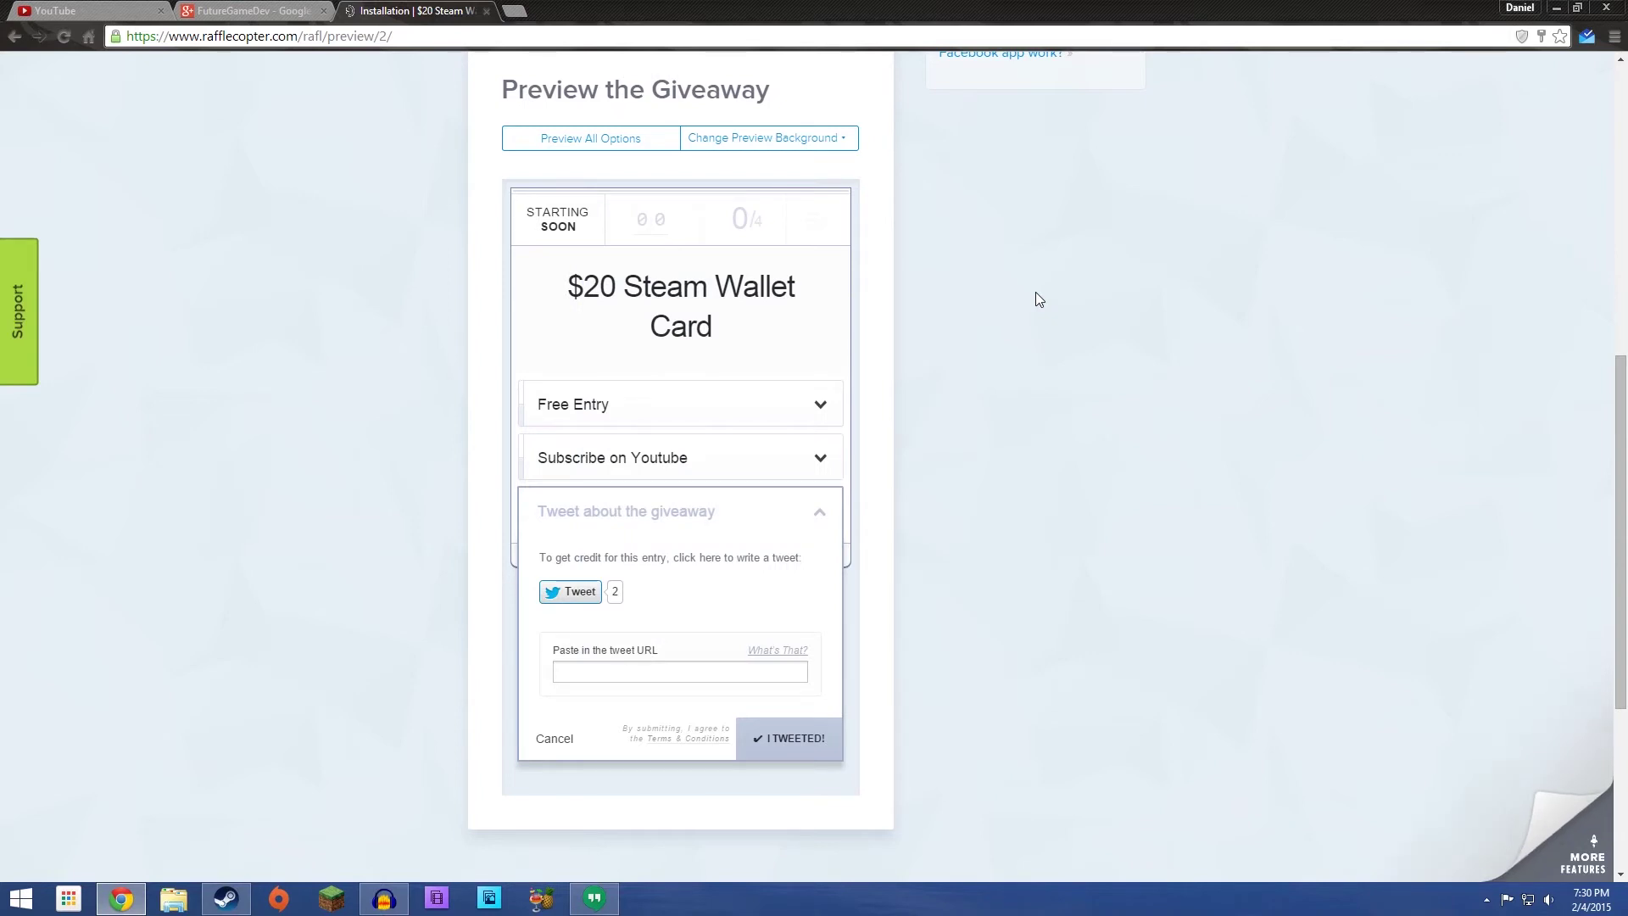
Collapse the Tweet about the giveaway entry and return to the FutureGameDev YouTube channel tab.
click(800, 512)
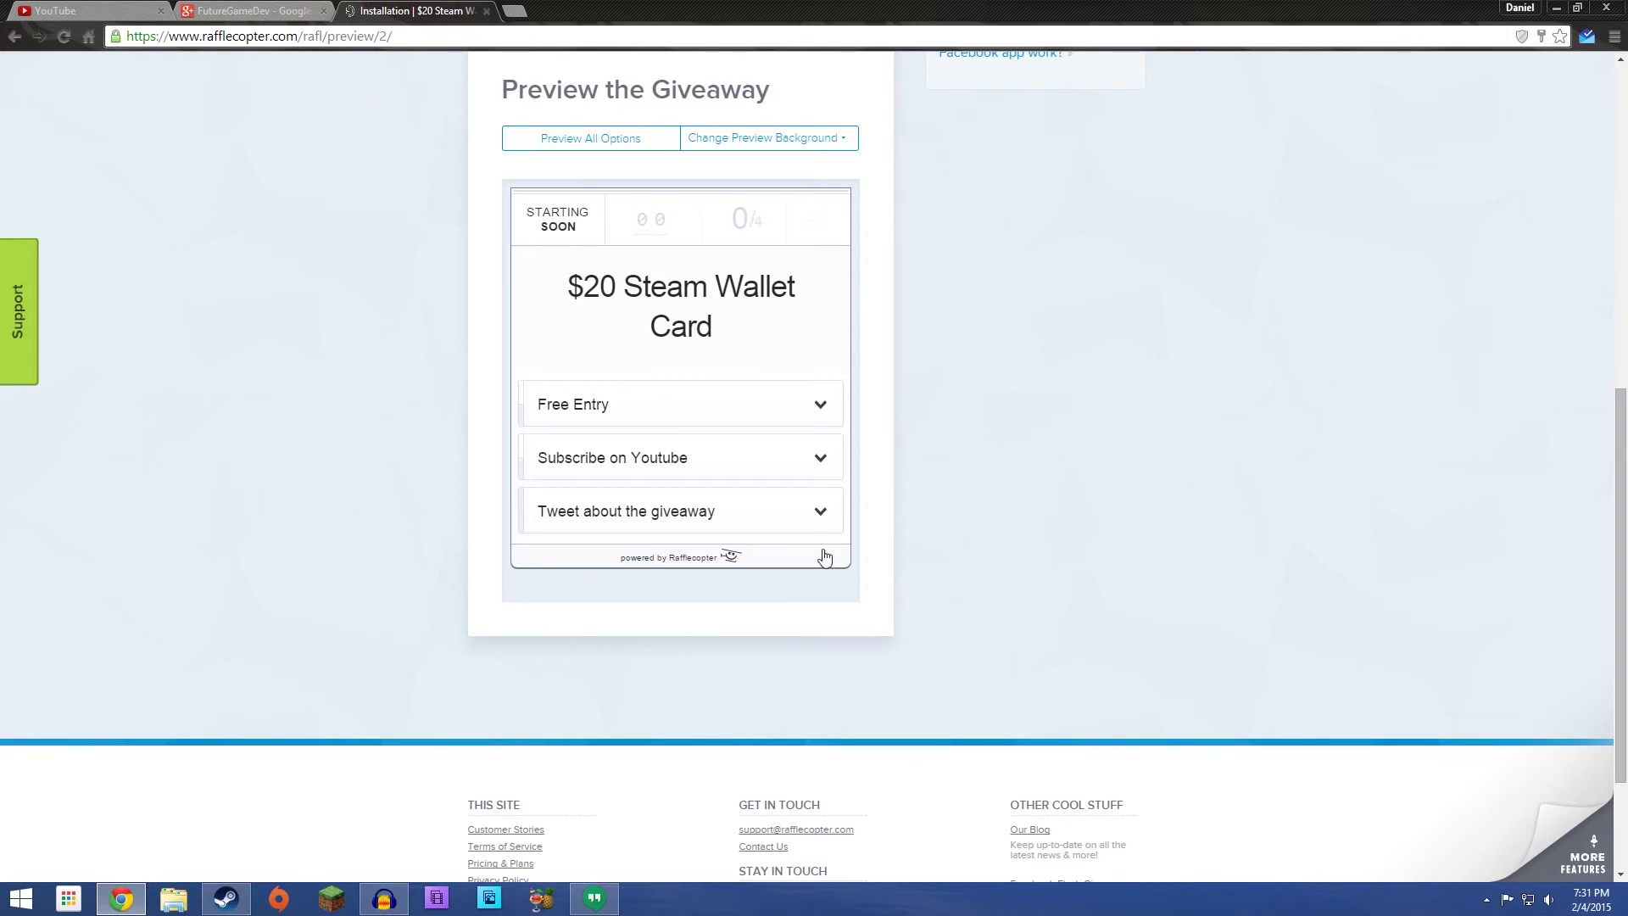
click(776, 523)
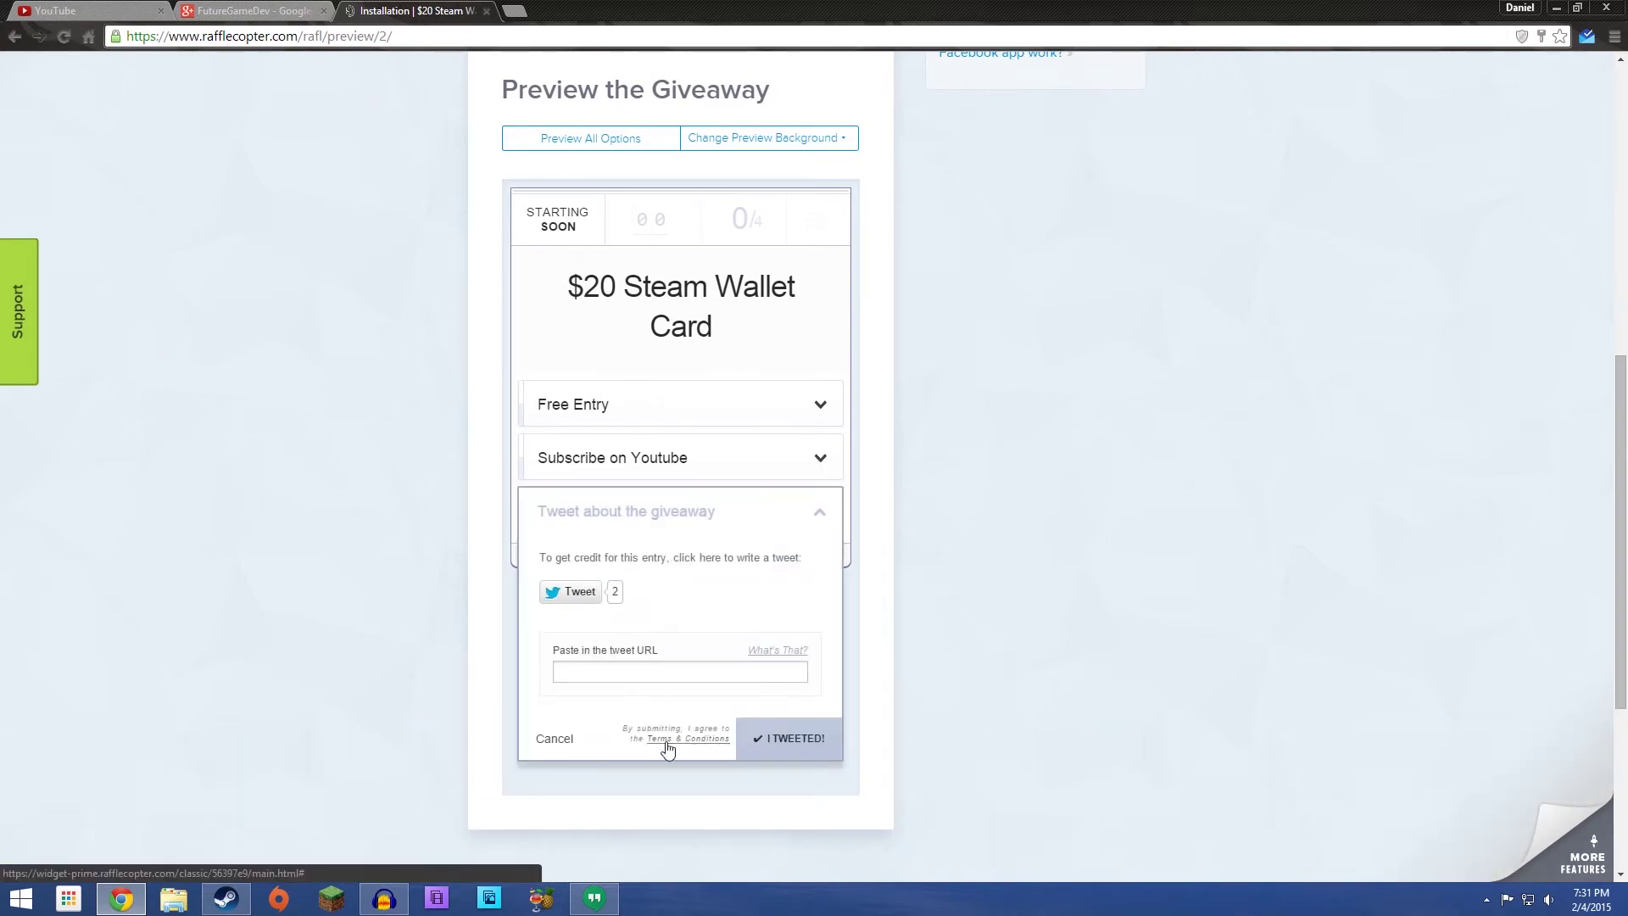
click(797, 526)
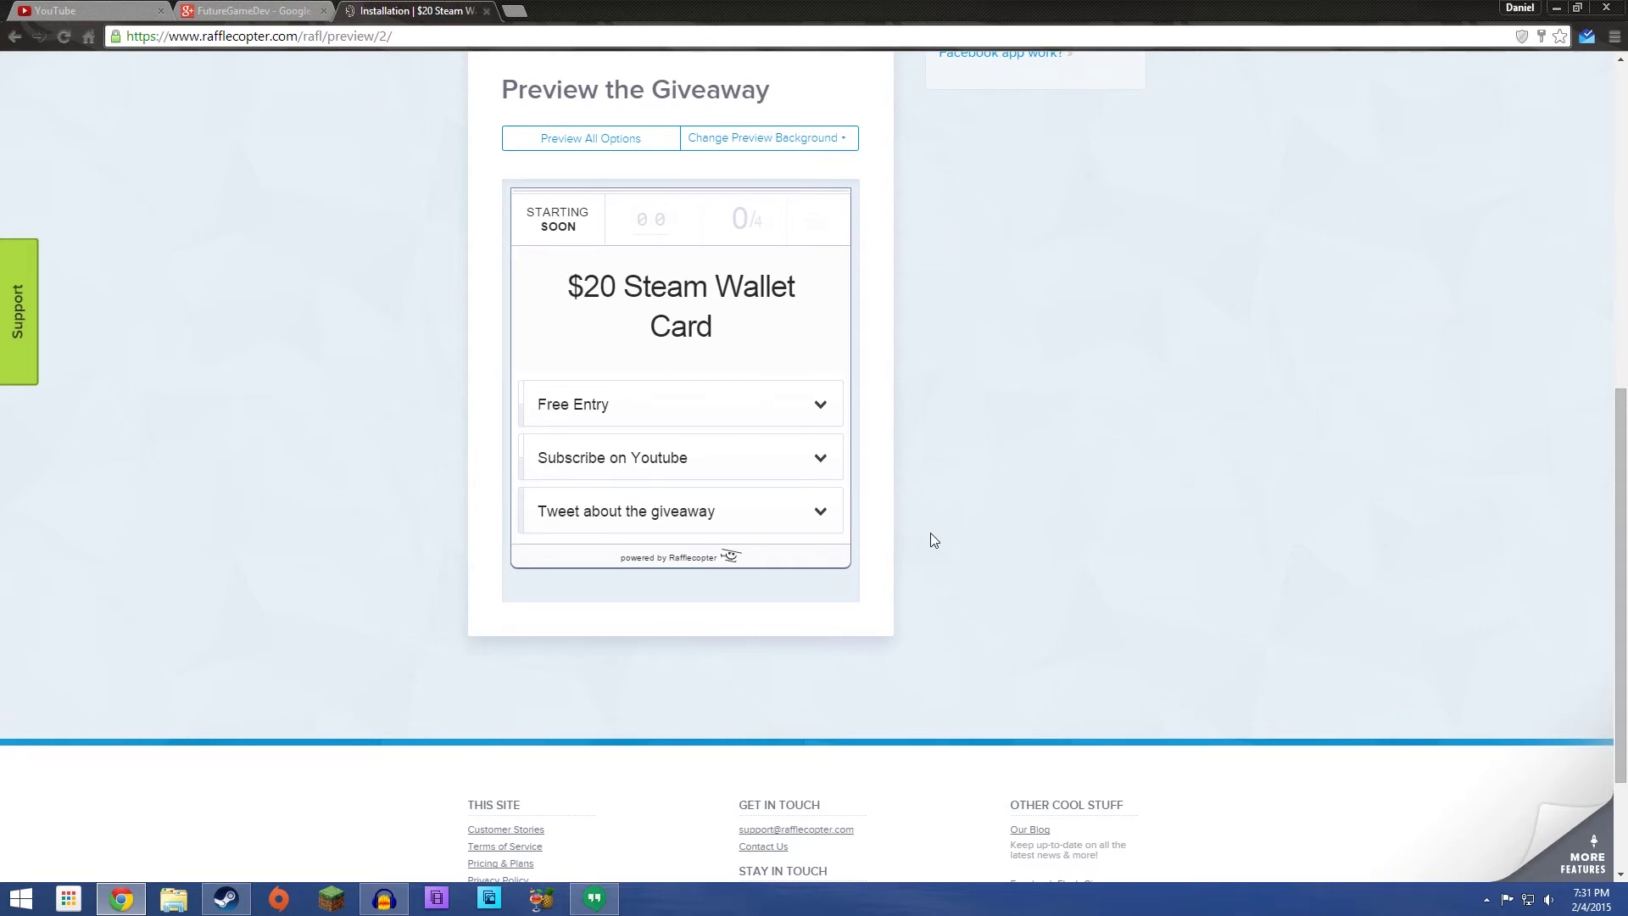
click(127, 11)
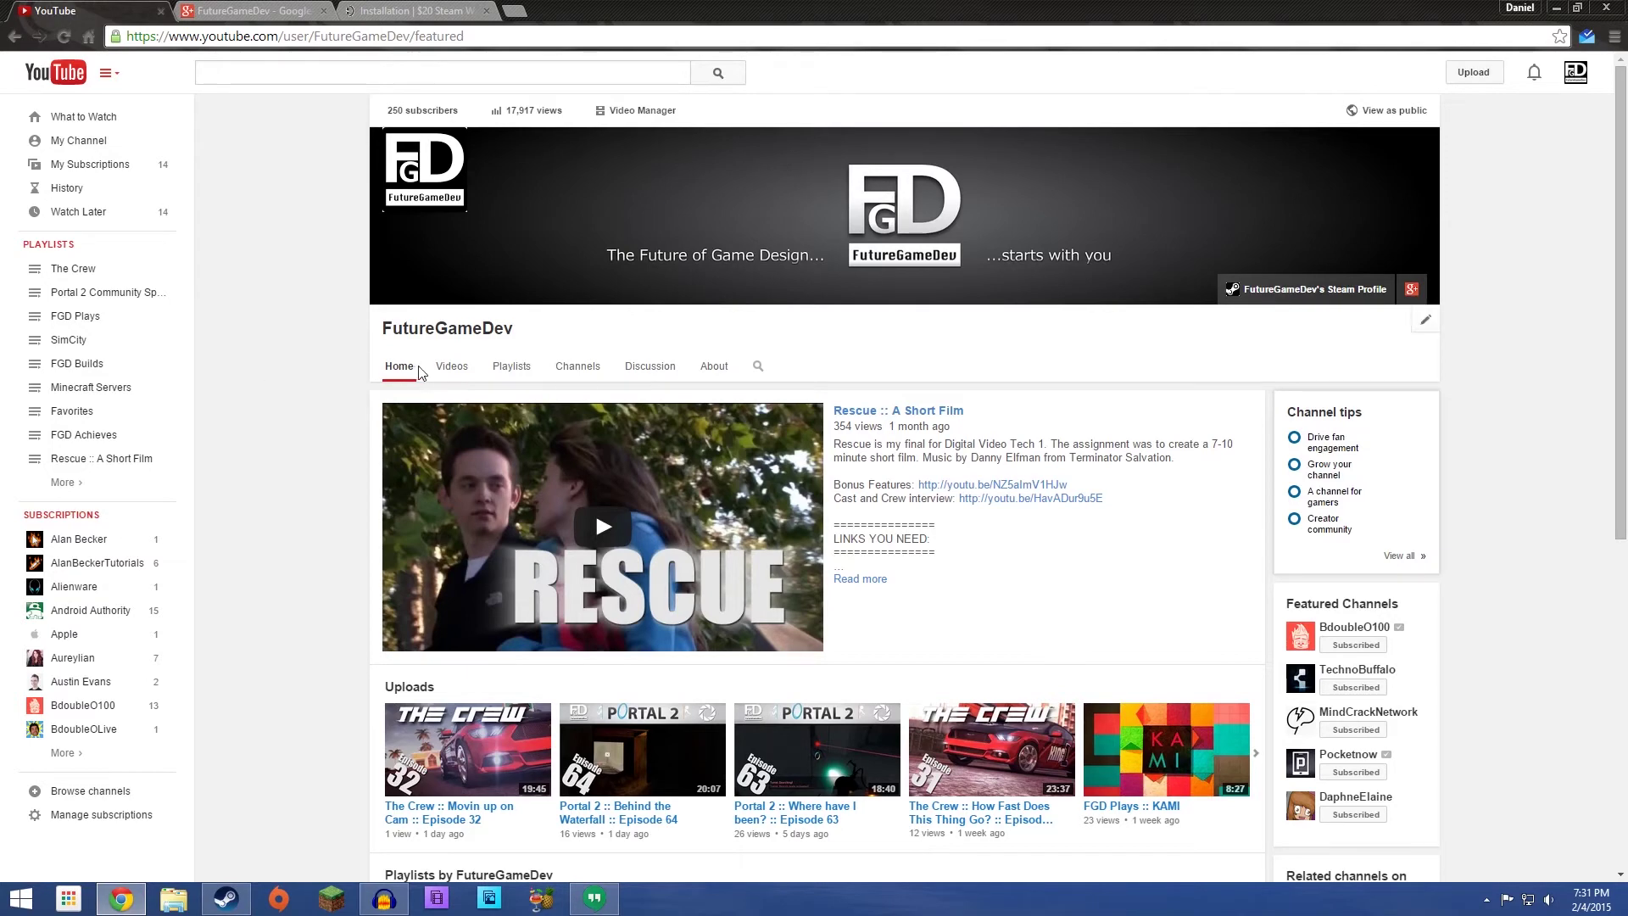
click(452, 366)
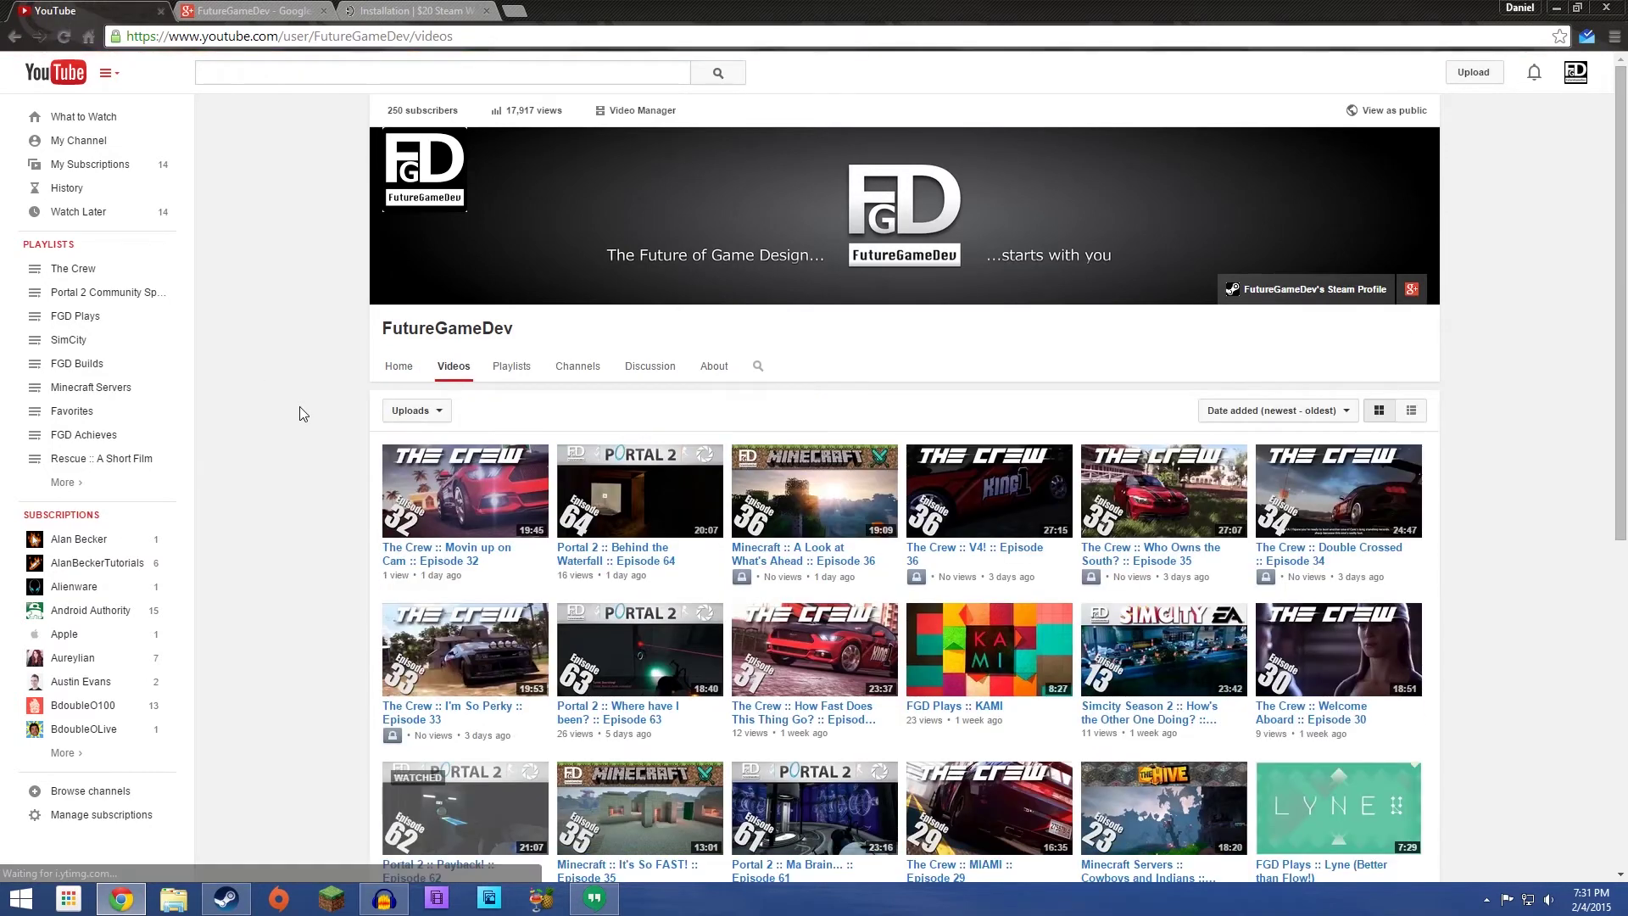
scroll(303, 413, down, 2)
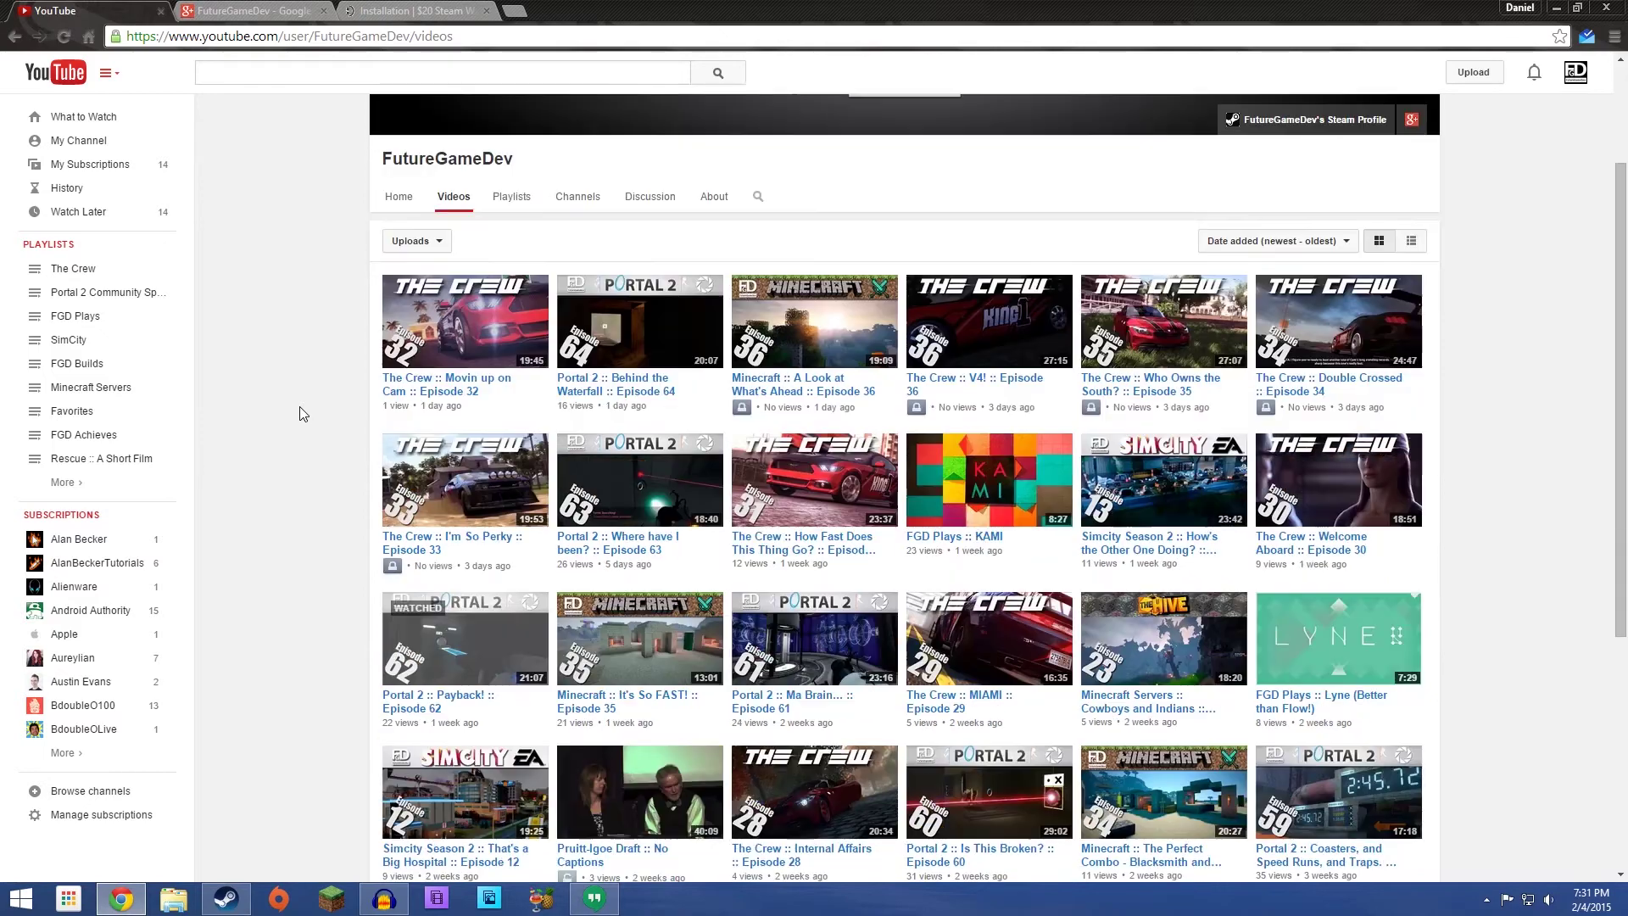
scroll(303, 413, down, 5)
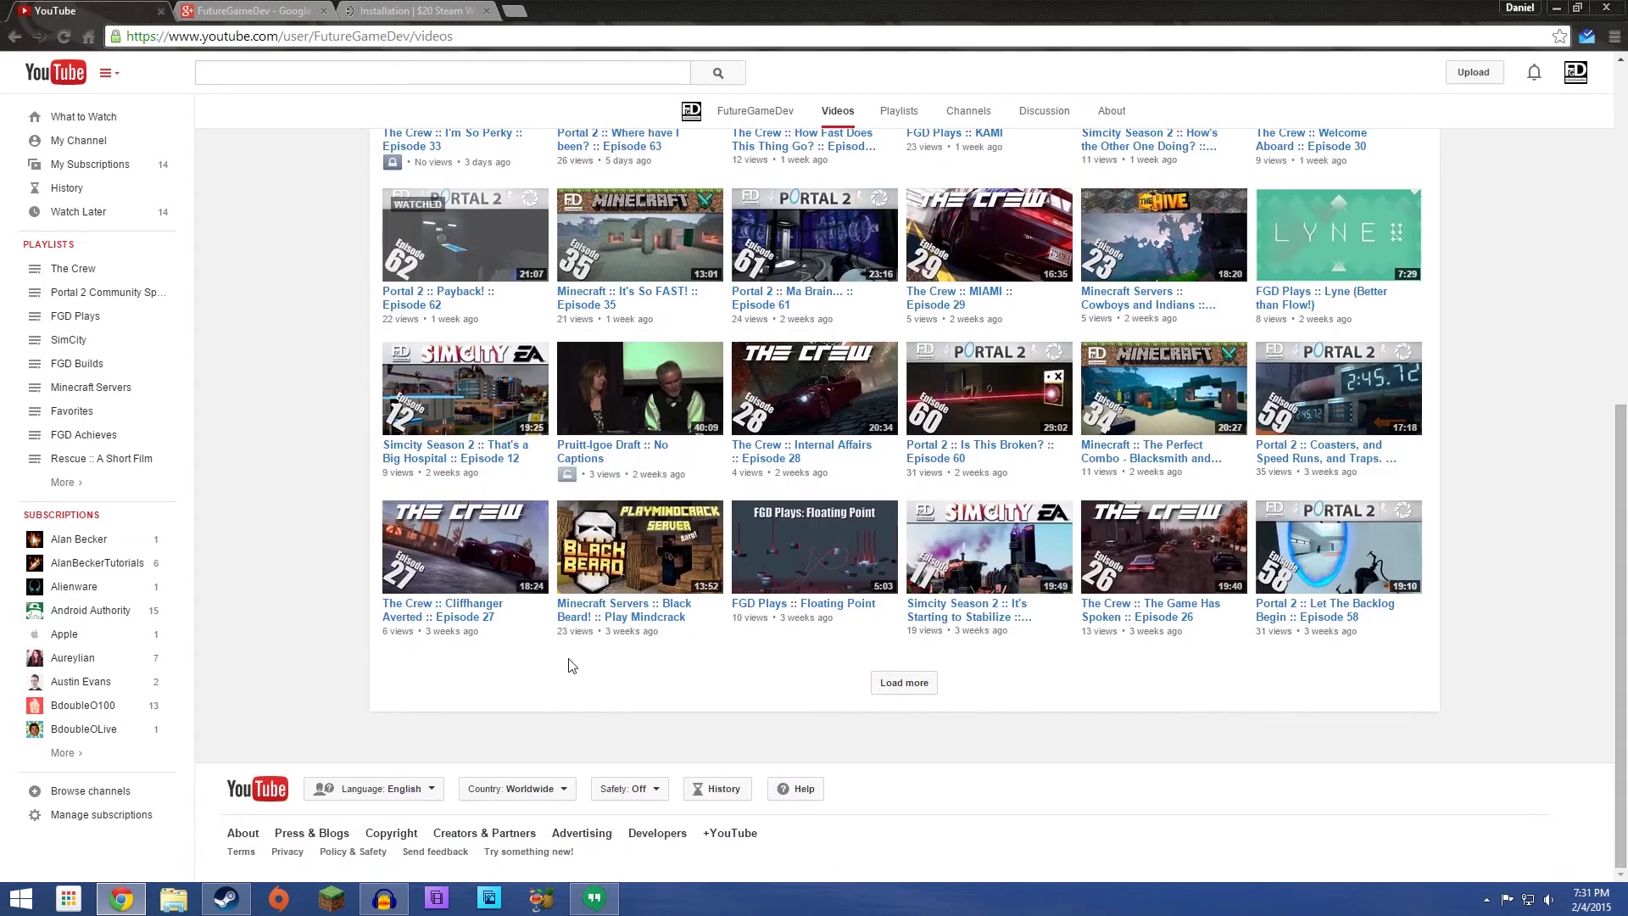
click(920, 688)
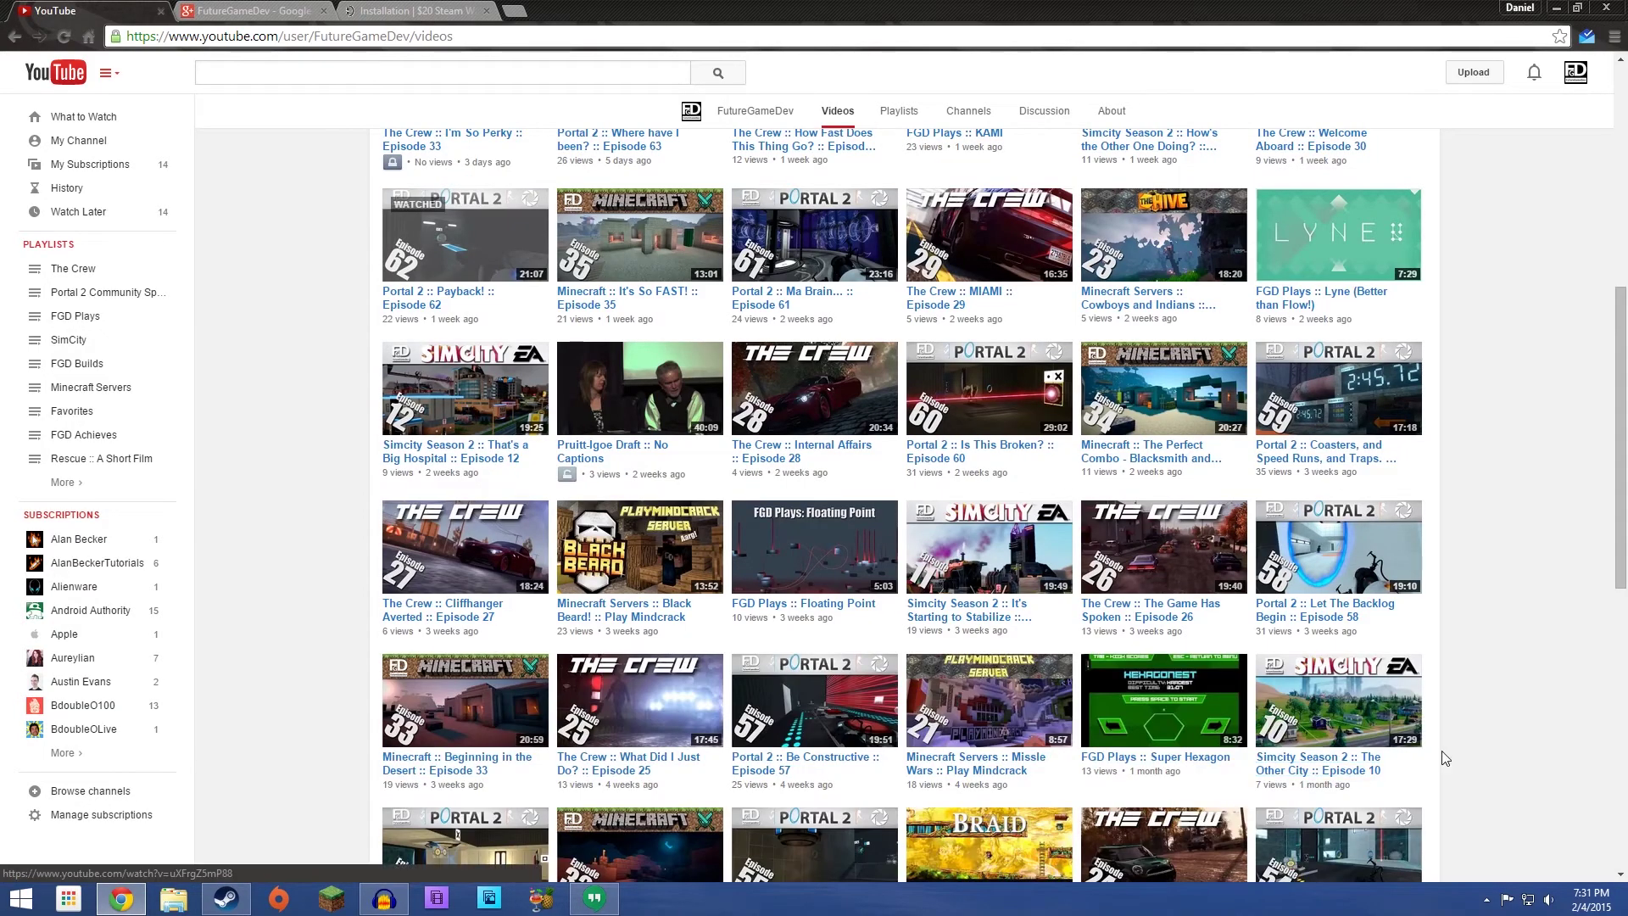
scroll(1496, 712, down, 4)
scroll(1500, 710, down, 4)
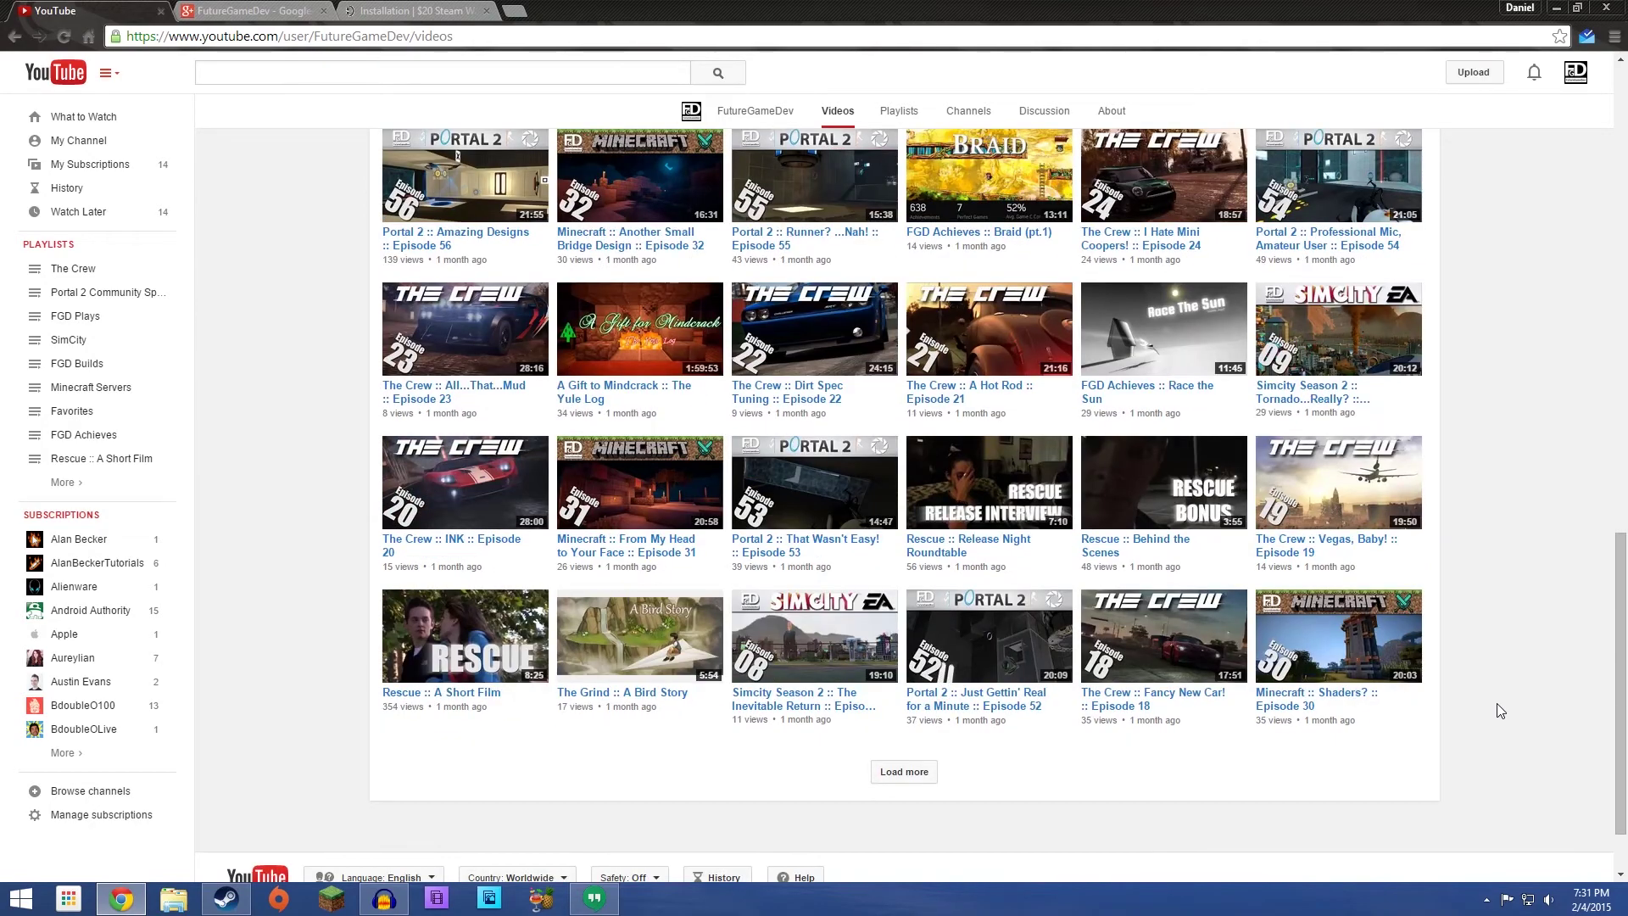
scroll(1497, 706, up, 15)
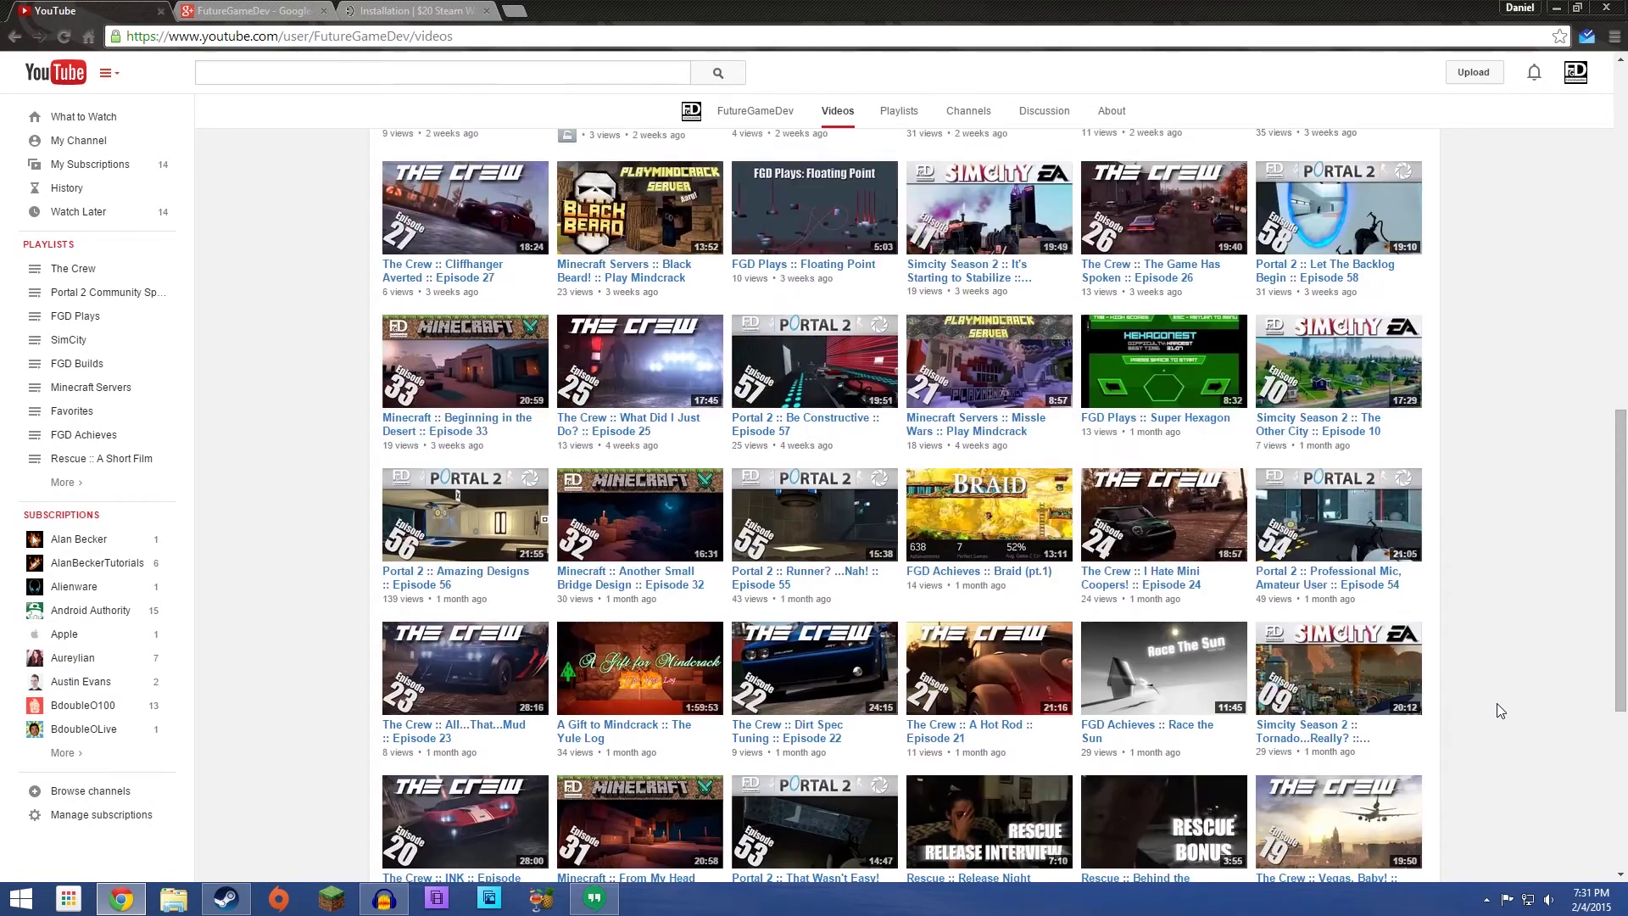
click(413, 375)
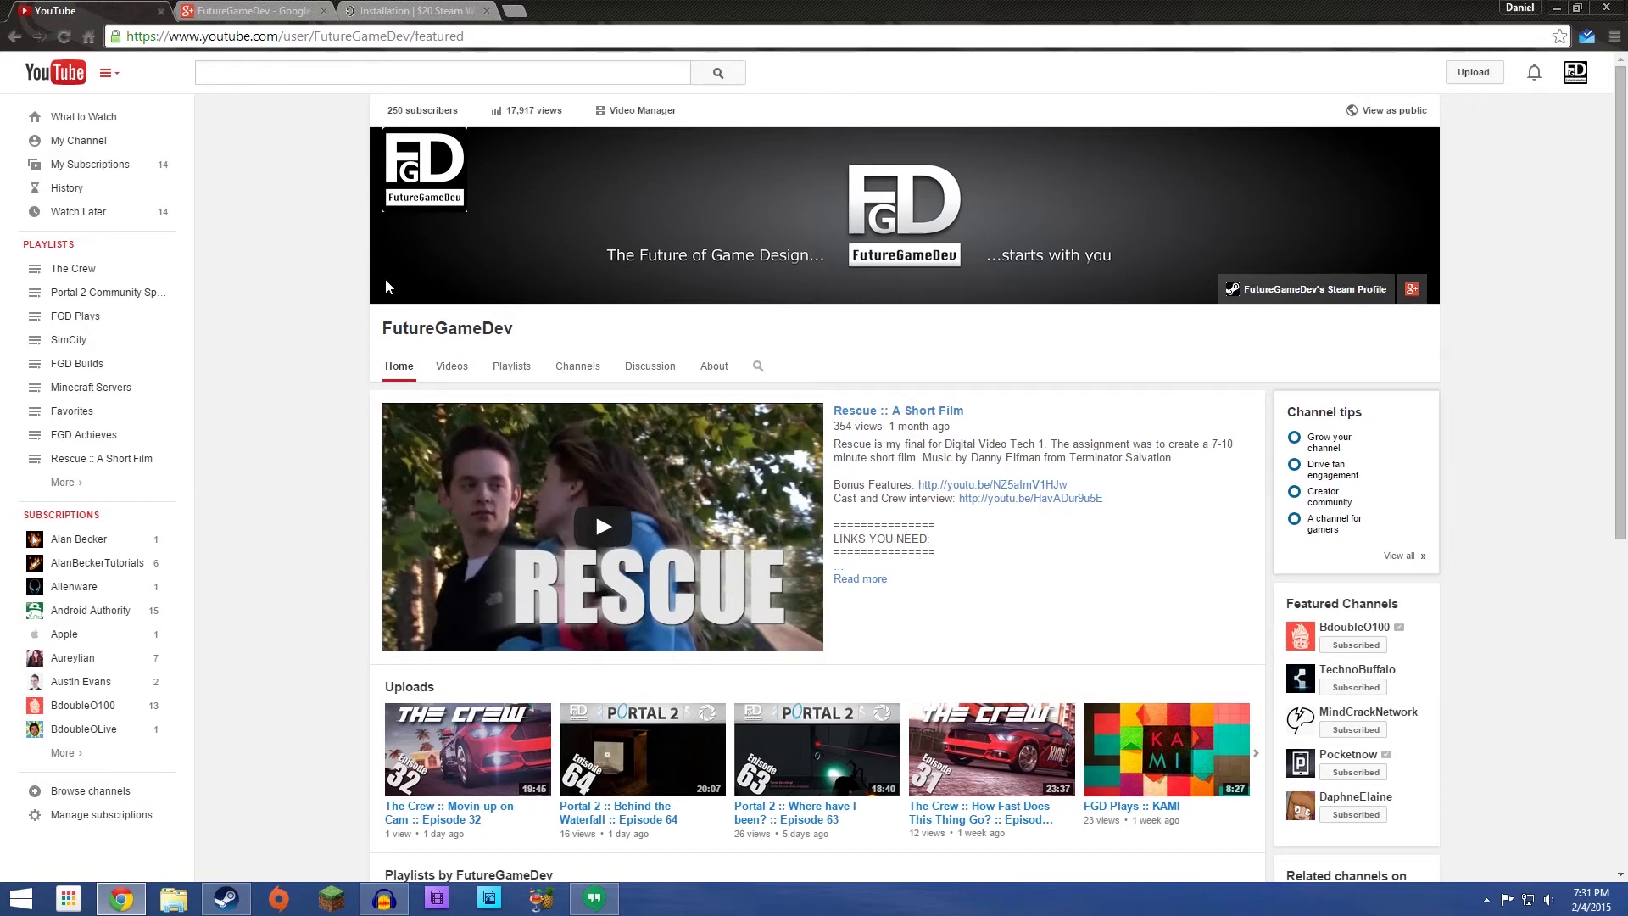
Open the giveaway's Setup page in Rafflecopter, showing the 02/05/2015 to 02/09/2015 dates.
click(406, 10)
scroll(320, 322, up, 6)
scroll(318, 337, up, 2)
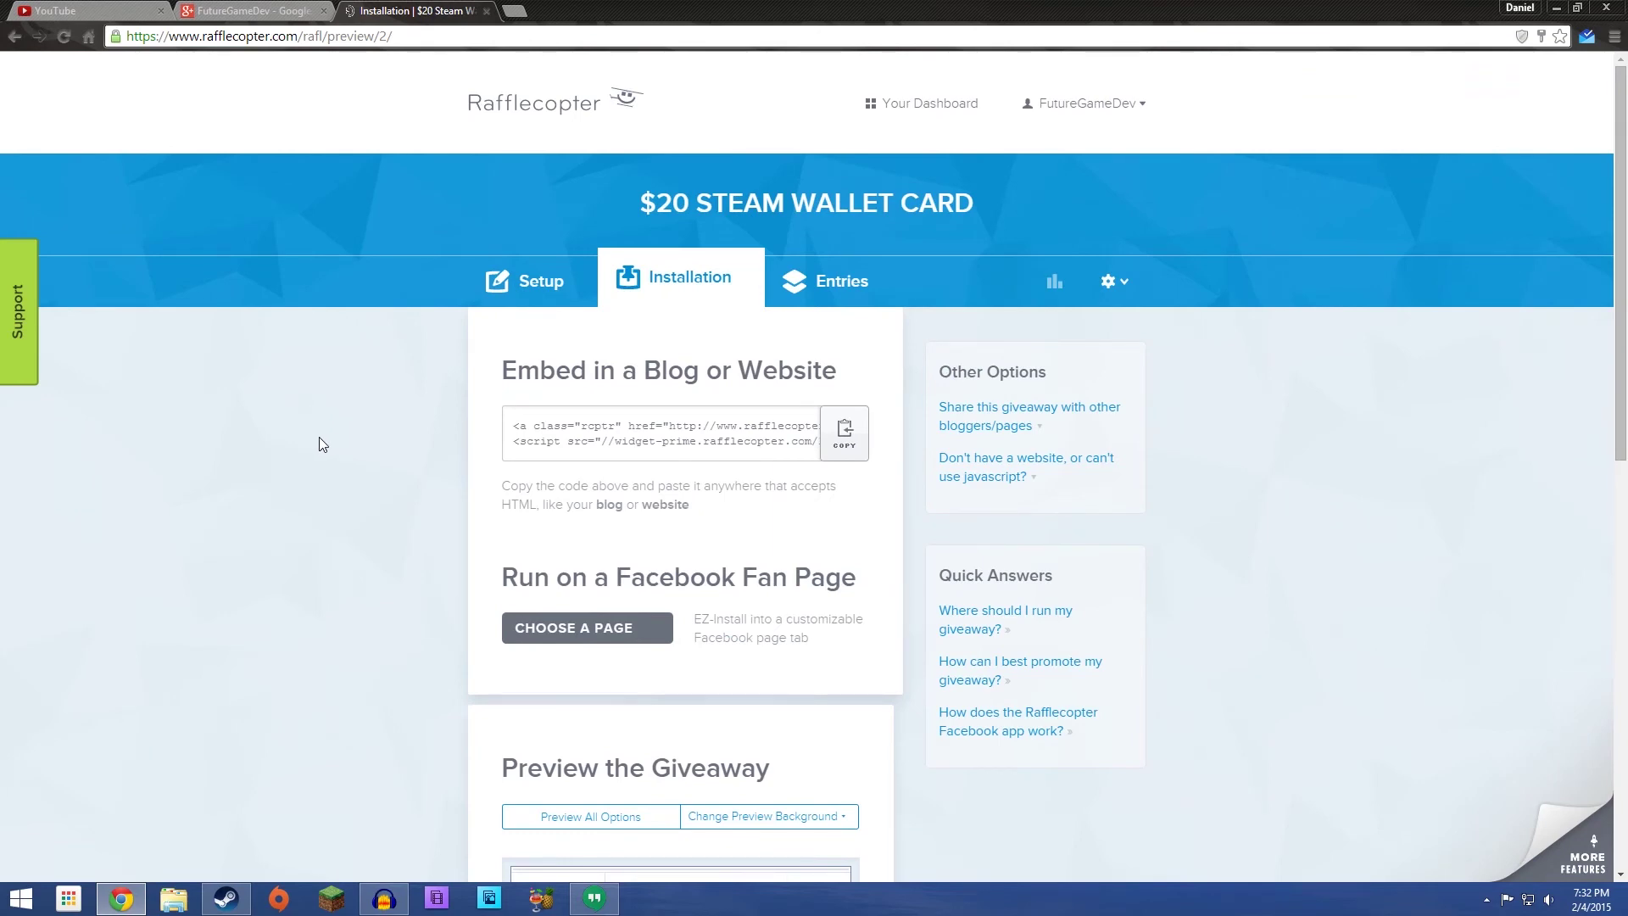
scroll(318, 436, down, 4)
scroll(318, 436, up, 4)
click(509, 307)
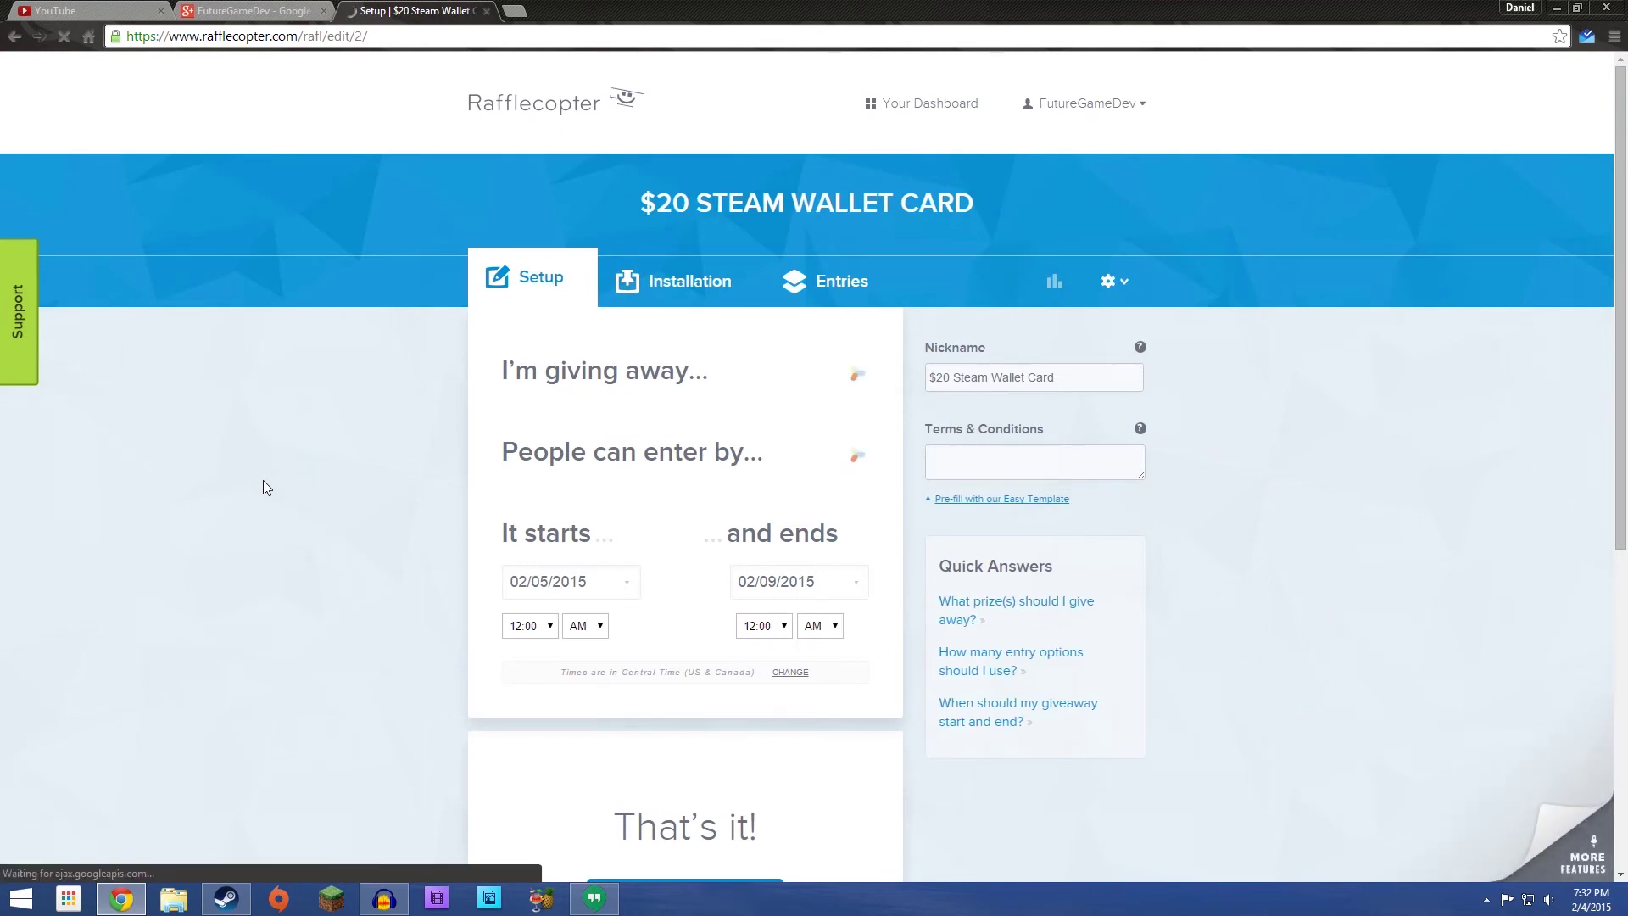
scroll(263, 487, down, 4)
scroll(262, 486, down, 6)
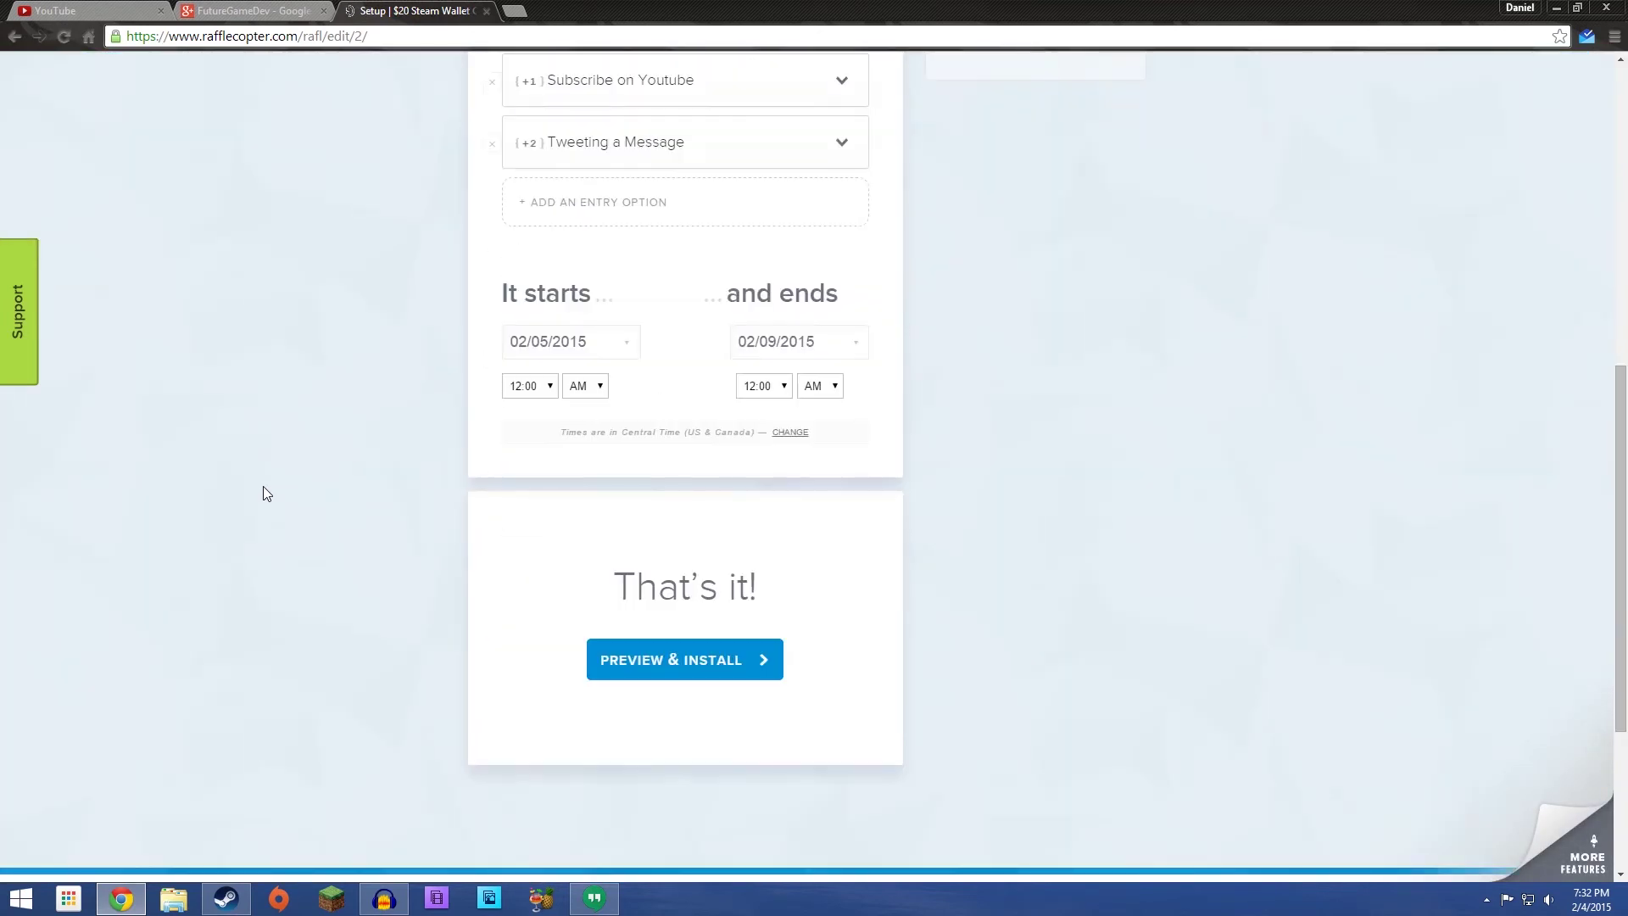